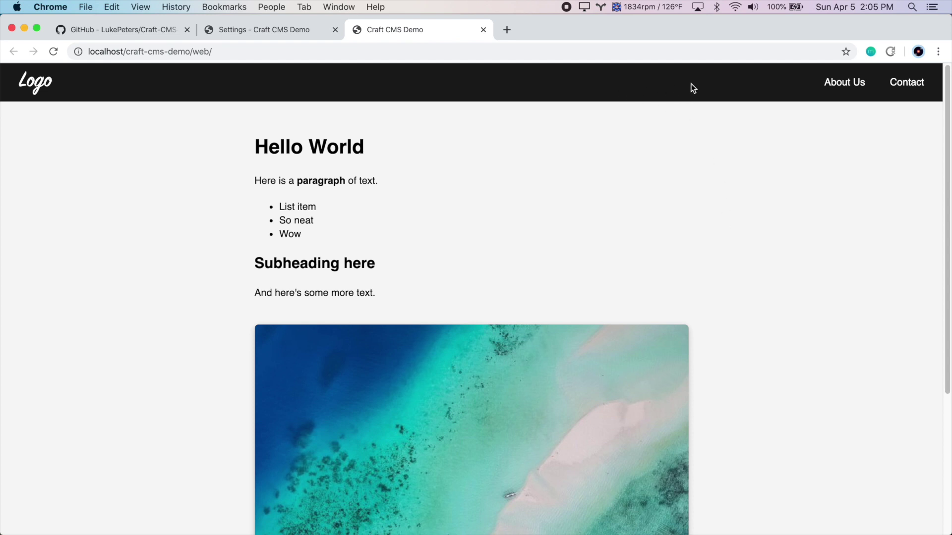
# Look over the GitHub repository page, then return to the Craft CMS Demo site.
pyautogui.scroll(-5, 824, 357)
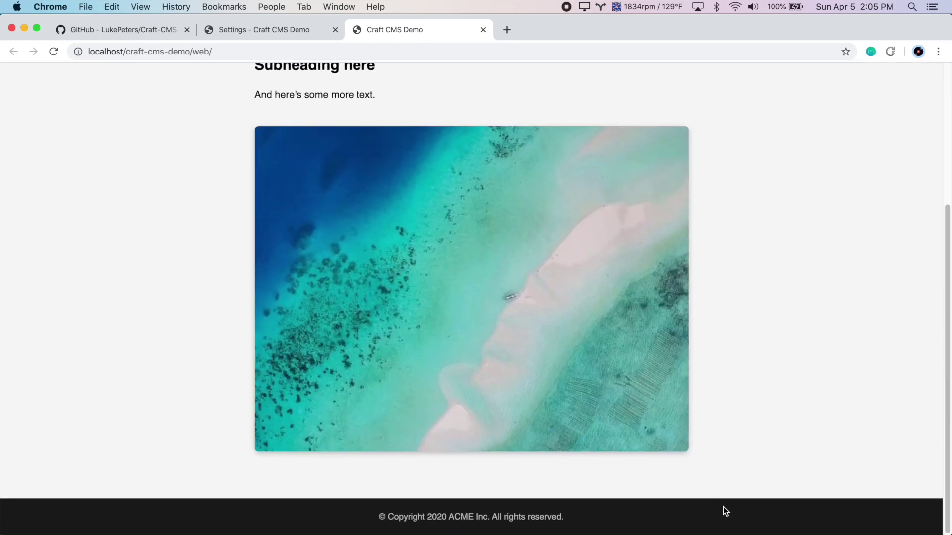
pyautogui.scroll(6, 723, 507)
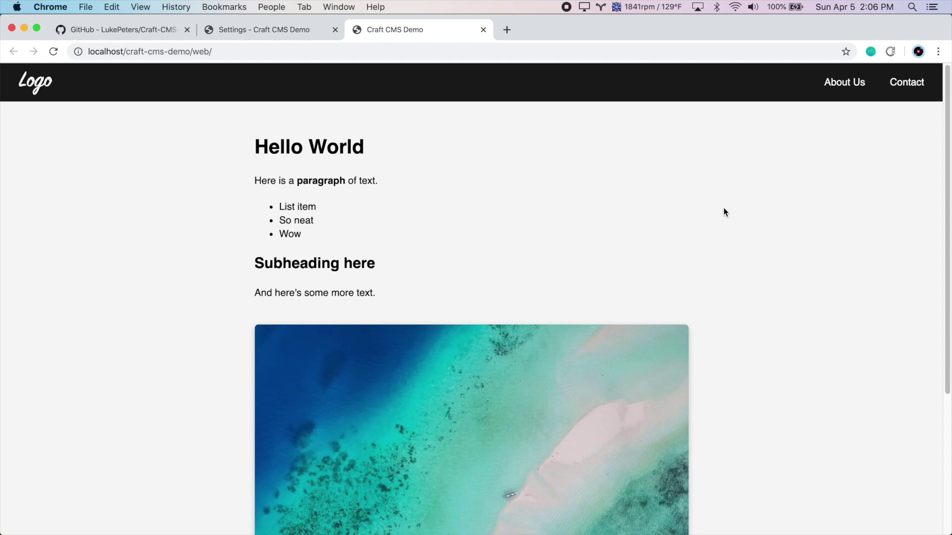
pyautogui.press('super+1')
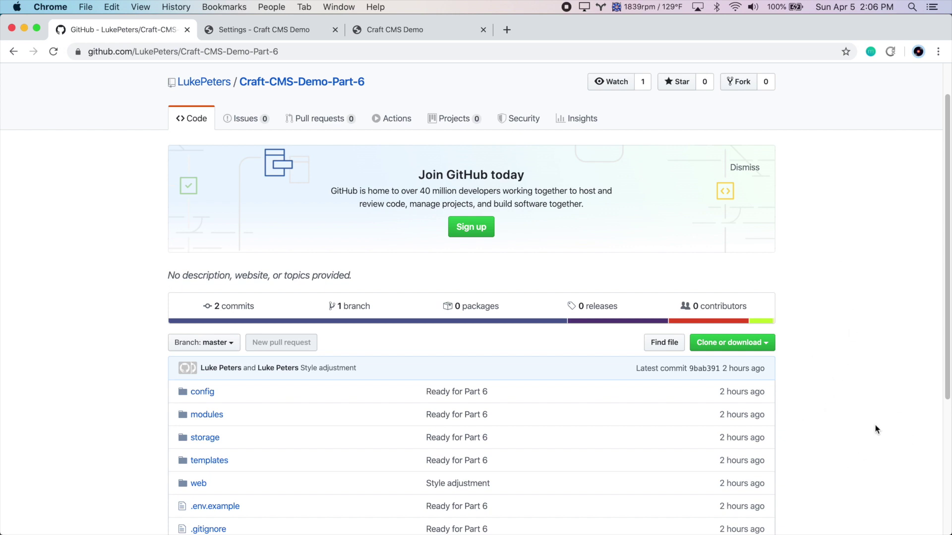
pyautogui.press('super+3')
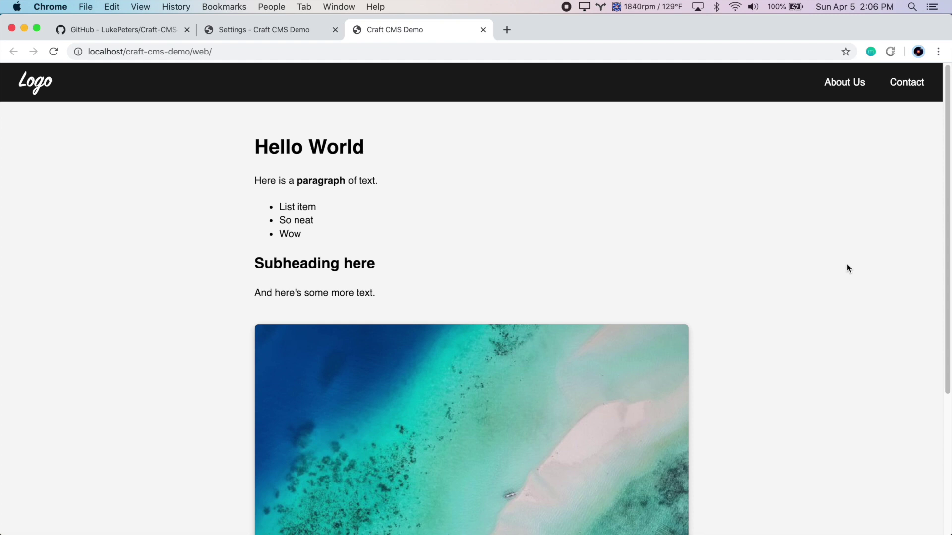
# Create a new file named general.twig in the templates folder.
pyautogui.press('super+Tab')
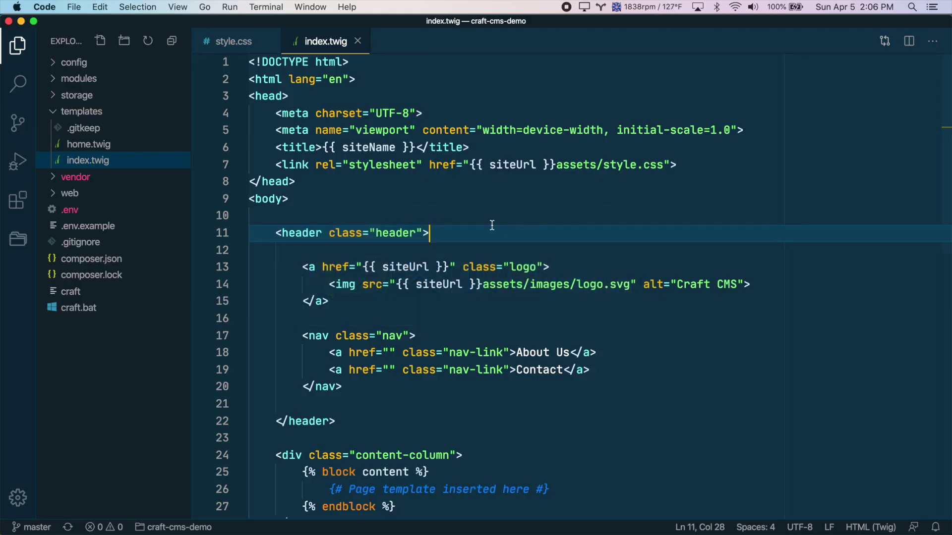
pyautogui.rightClick(124, 112)
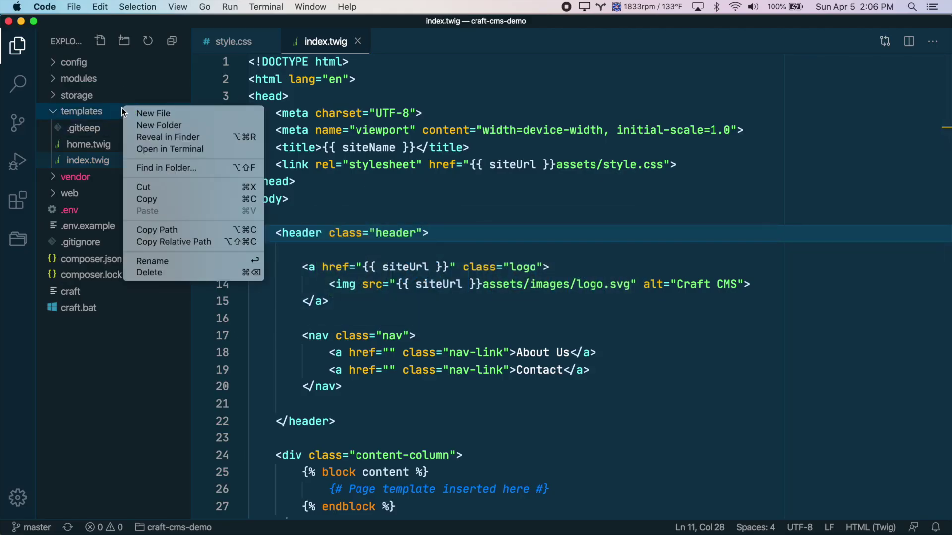
pyautogui.click(136, 114)
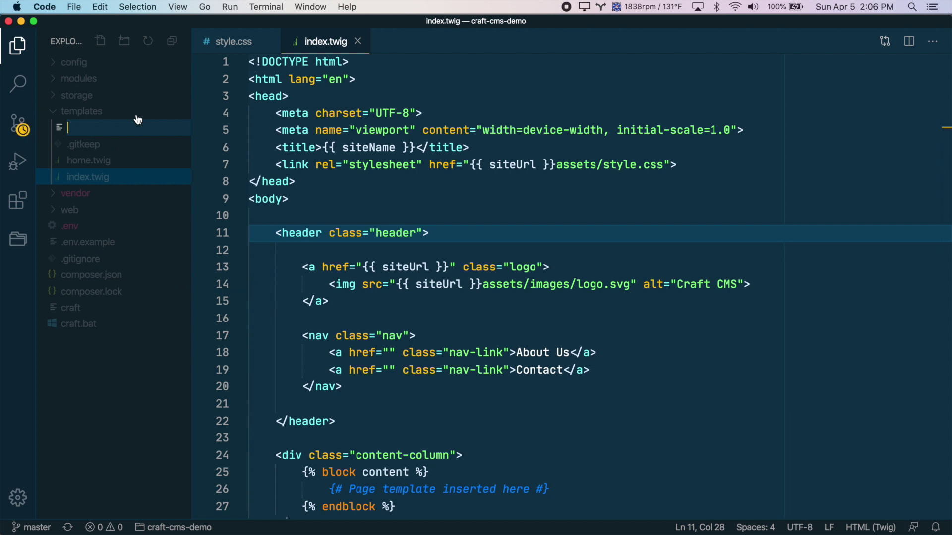
pyautogui.write('general.')
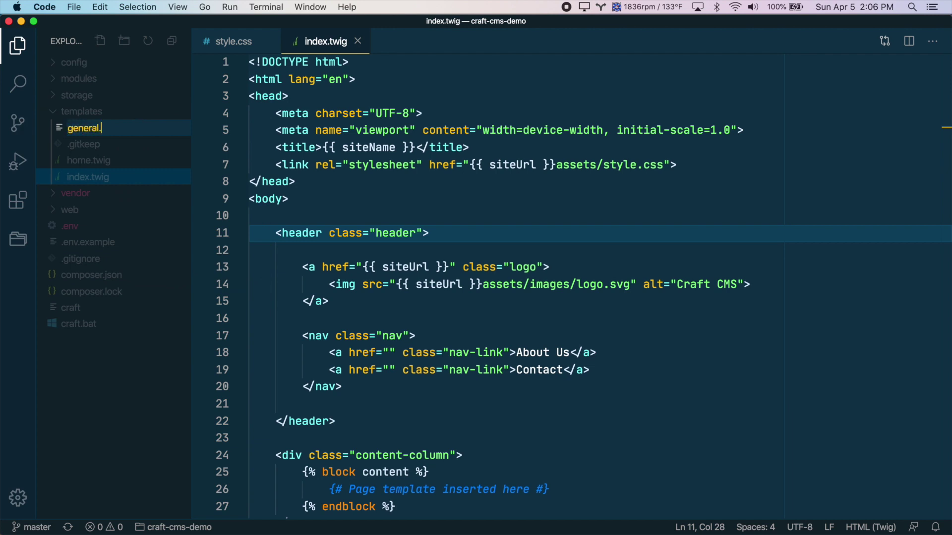
pyautogui.write('twig')
pyautogui.press('Return')
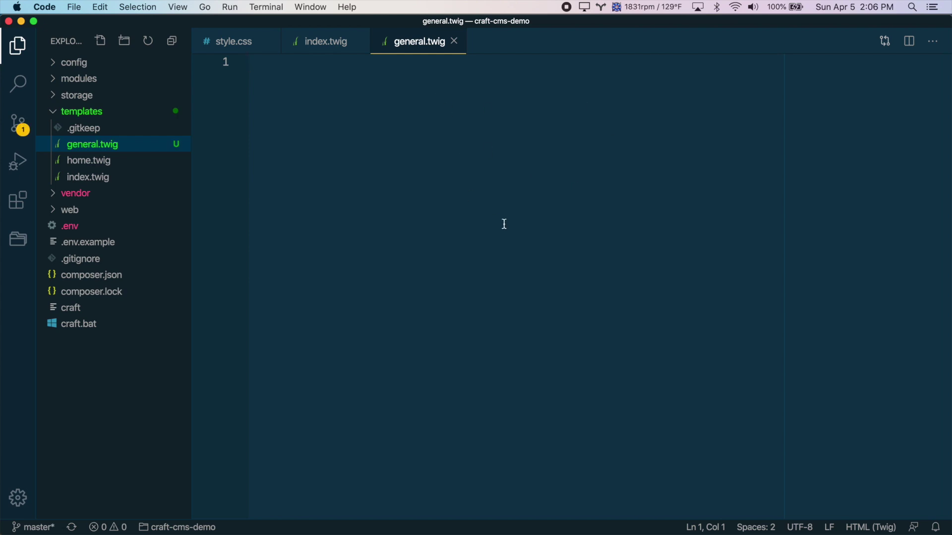
# Make general.twig extend "index" with {% extends "index" %} and save it.
pyautogui.write('{%%')
pyautogui.press('Left')
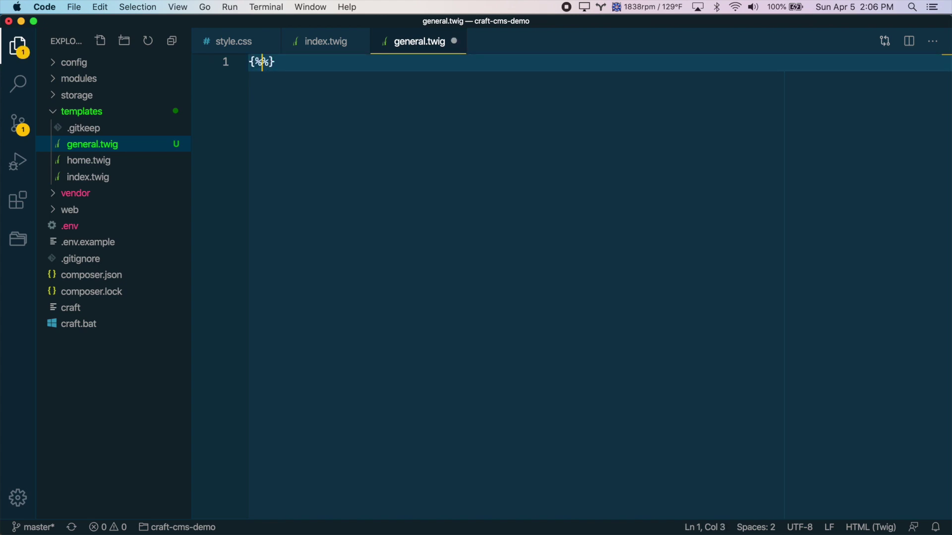
pyautogui.write('extends "')
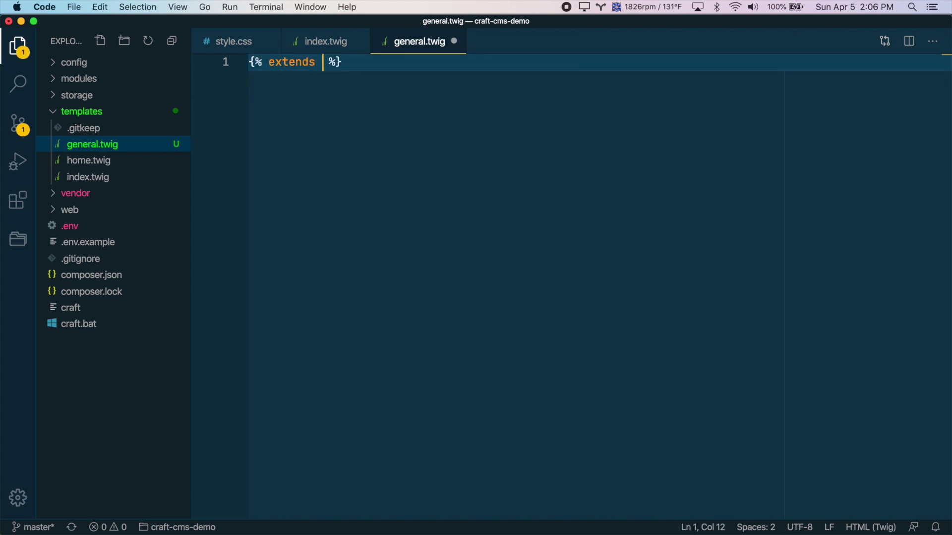
pyautogui.write('index"')
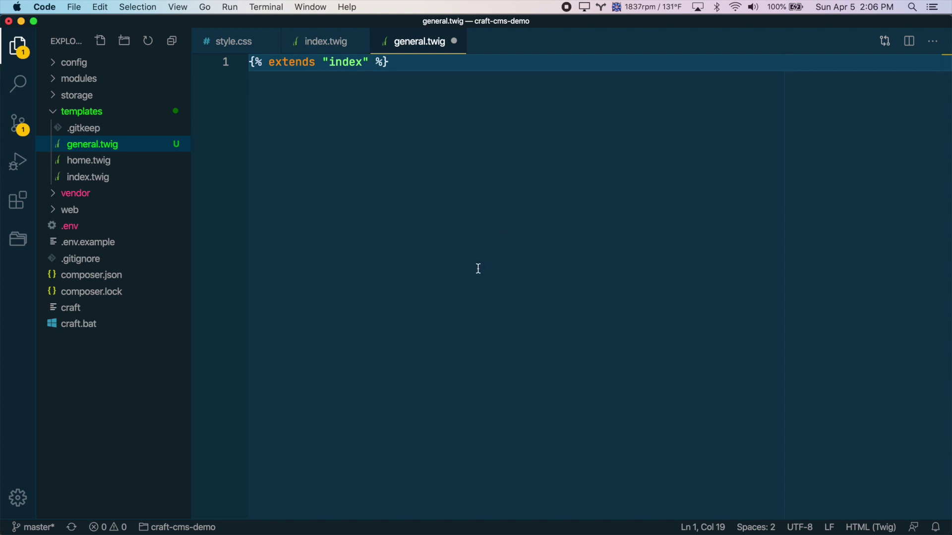
pyautogui.press('cmd+s')
# Add an empty {% block content %} … {% endblock %} below the extends line.
pyautogui.click(514, 104)
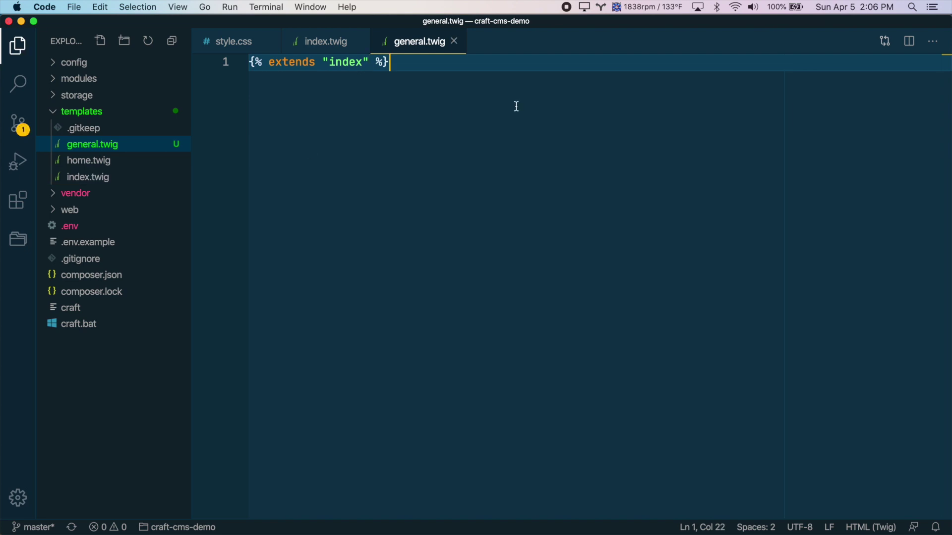
pyautogui.press('Return')
pyautogui.press('Return')
pyautogui.write('{% ')
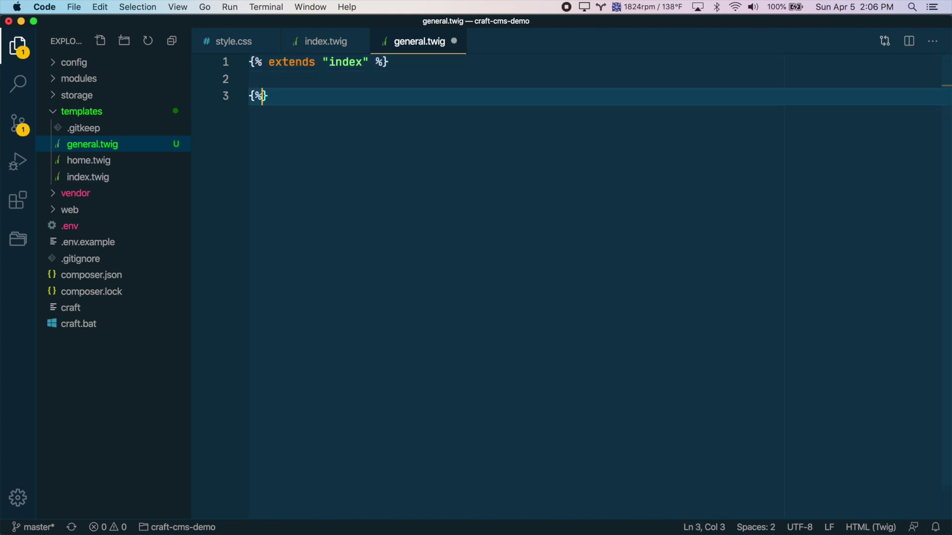
pyautogui.write('bloc')
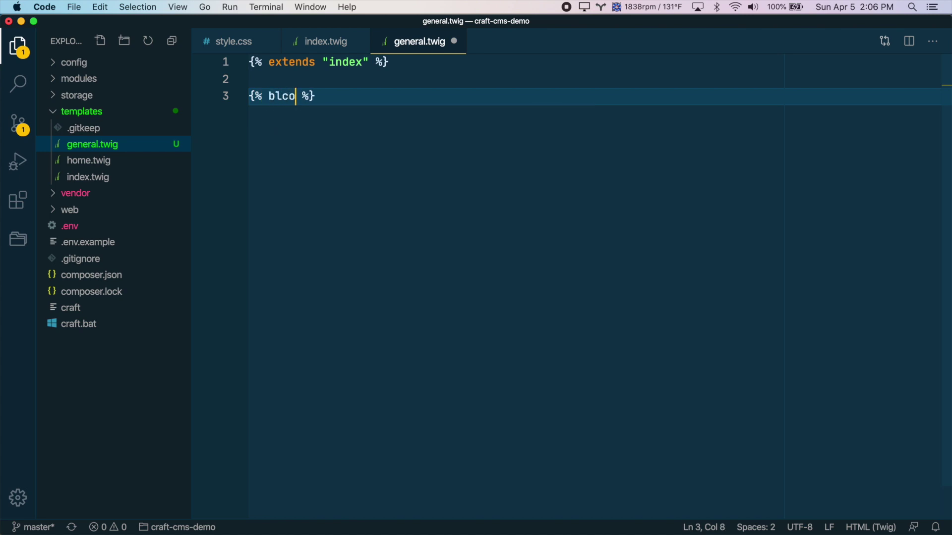
pyautogui.write('k')
pyautogui.press('BackSpace')
pyautogui.press('BackSpace')
pyautogui.press('BackSpace')
pyautogui.press('BackSpace')
pyautogui.write('ock content')
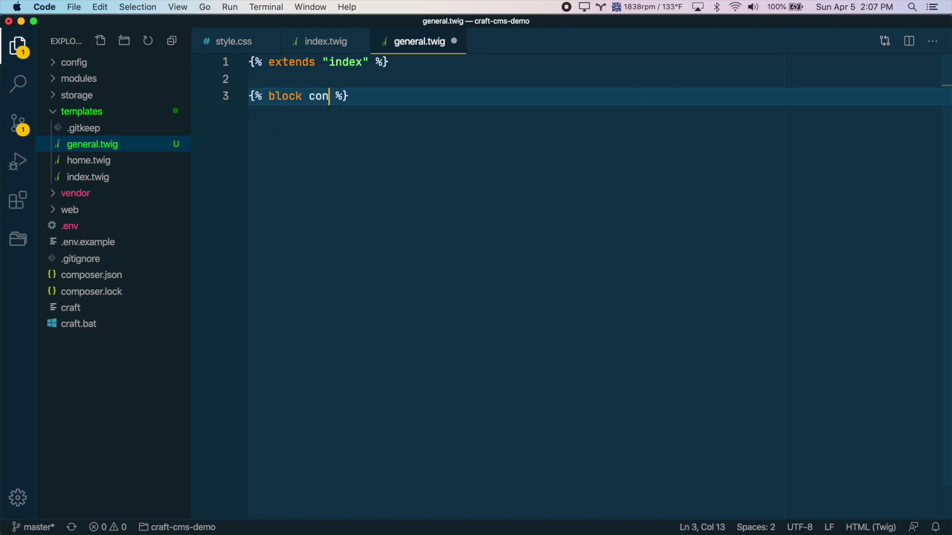
pyautogui.press('Return')
pyautogui.press('Return')
pyautogui.write('{% endblock %')
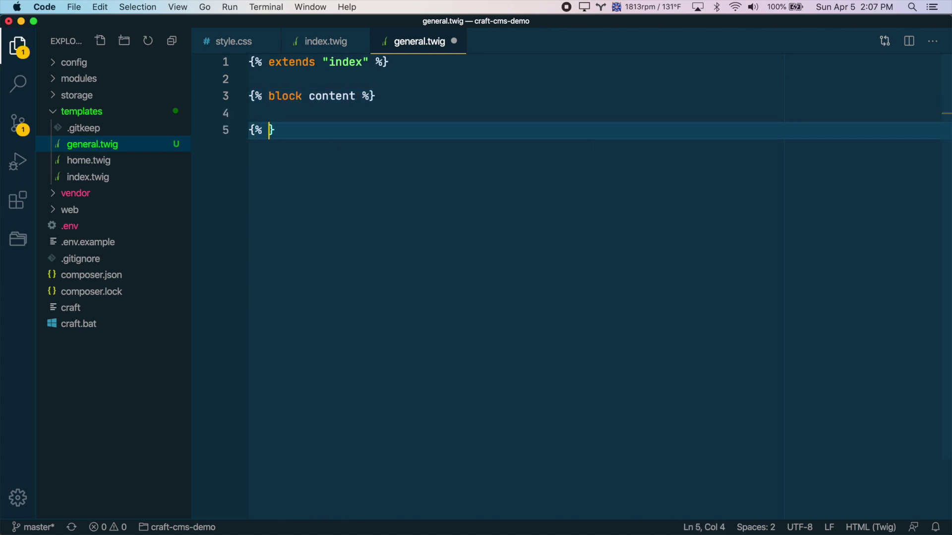
pyautogui.press('super+shift+Return')
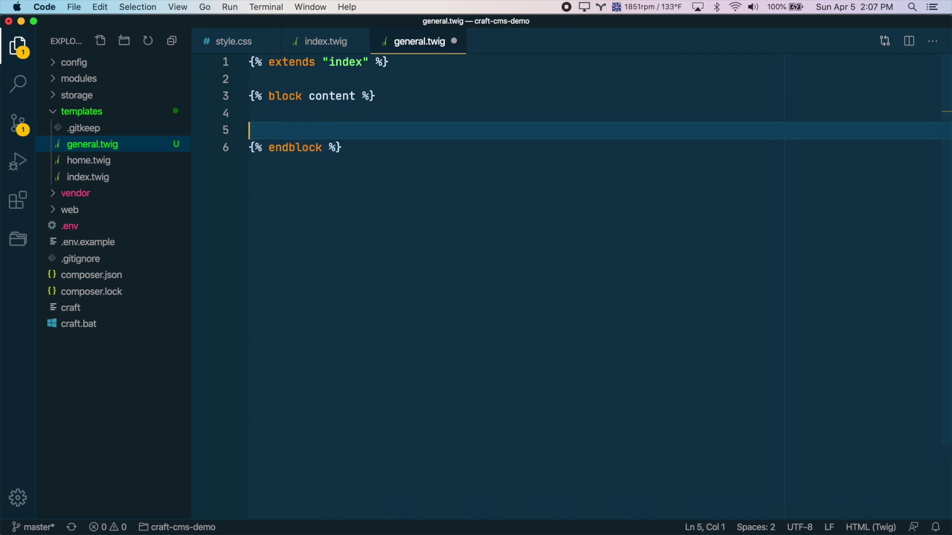
pyautogui.press('Return')
pyautogui.press('Up')
pyautogui.press('Tab')
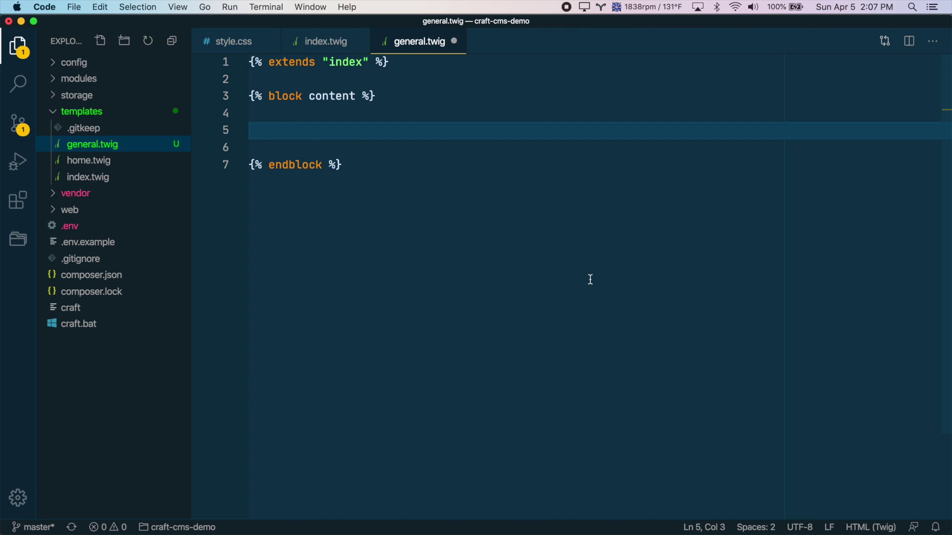
# Output <h1>{{ entry.title }}</h1> and {{ entry.richText }} inside the content block, then save.
pyautogui.write('h1')
pyautogui.press('Tab')
pyautogui.write('{{ entr')
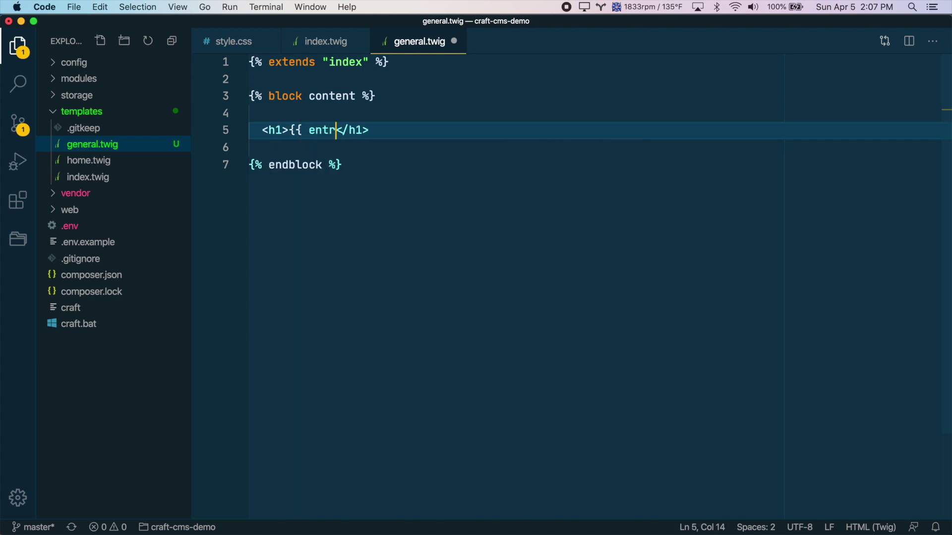
pyautogui.write('y.title {')
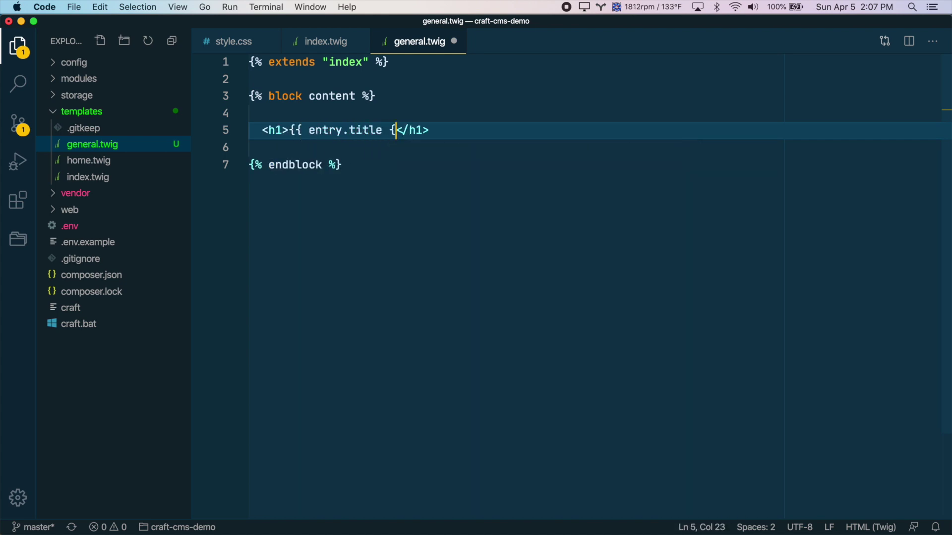
pyautogui.write('}')
pyautogui.press('End')
pyautogui.press('Return')
pyautogui.press('Return')
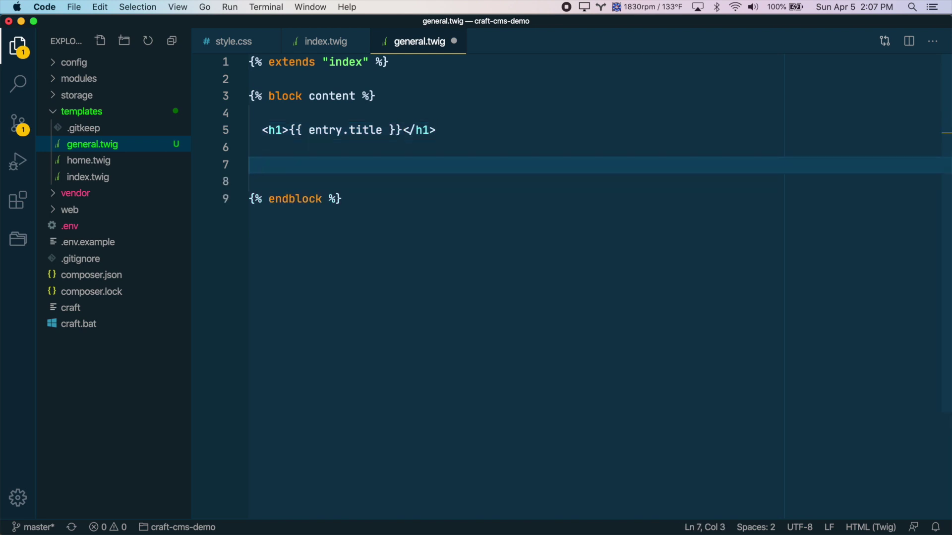
pyautogui.write('{{ ')
pyautogui.write('entry.rich')
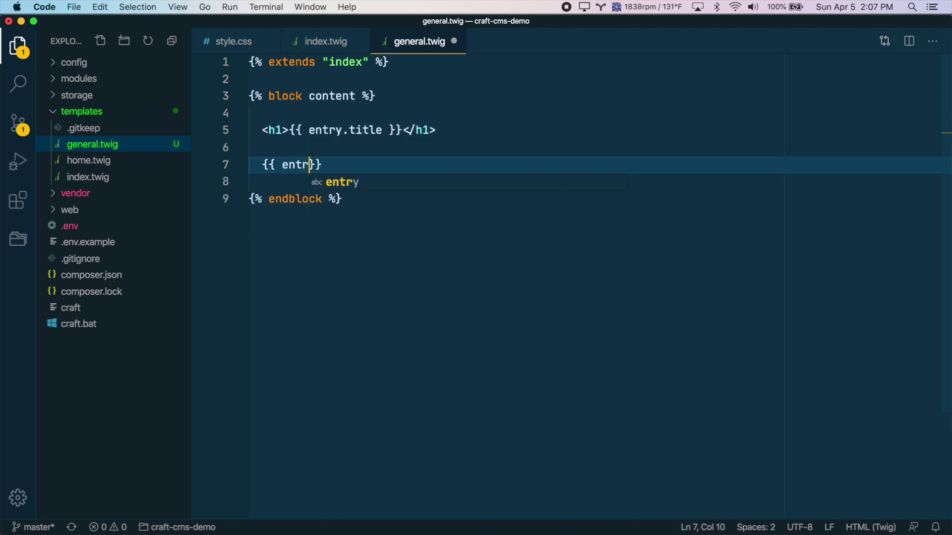
pyautogui.write('Text')
pyautogui.press('BackSpace')
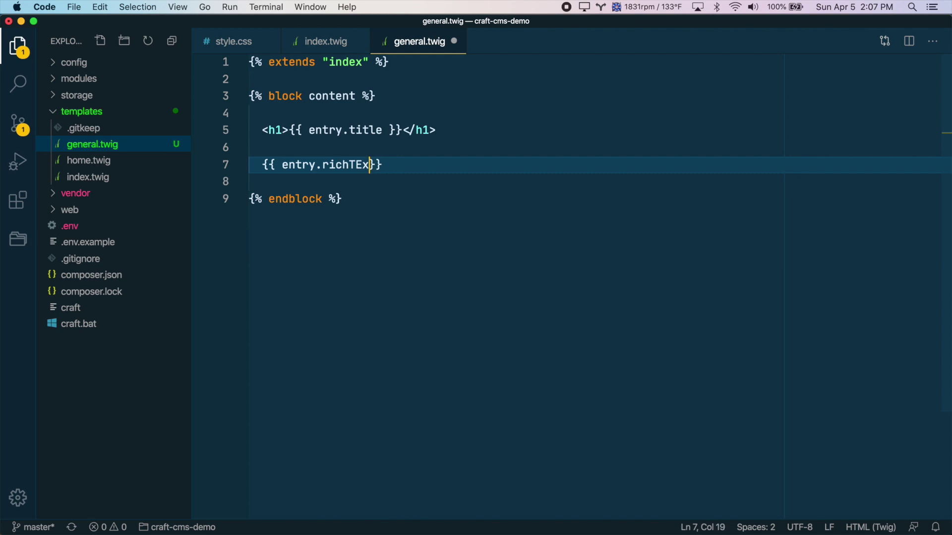
pyautogui.write('t')
pyautogui.press('super+s')
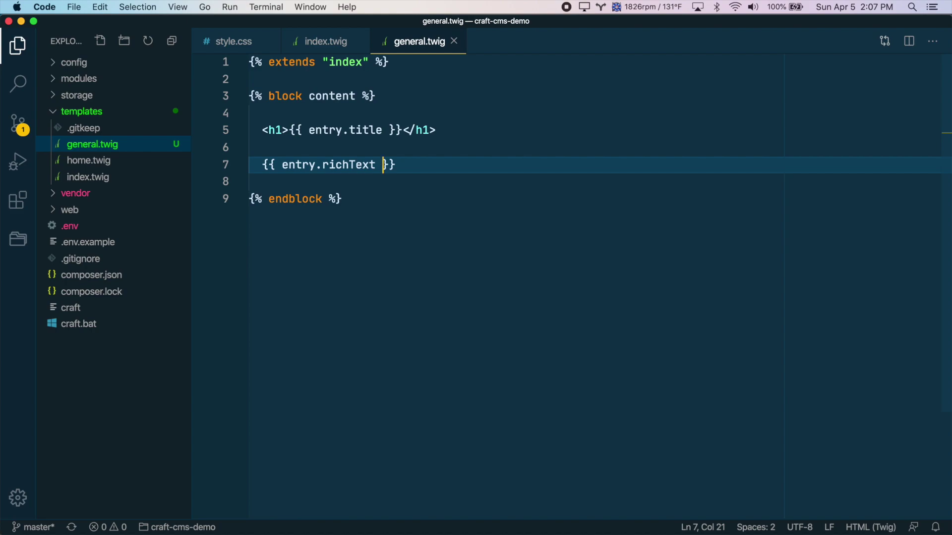
pyautogui.press('super+Tab')
# Add a Single section named About Us with URI about-us and template general, and save it.
pyautogui.hotkey('ctrl', 'shift', 'Tab')
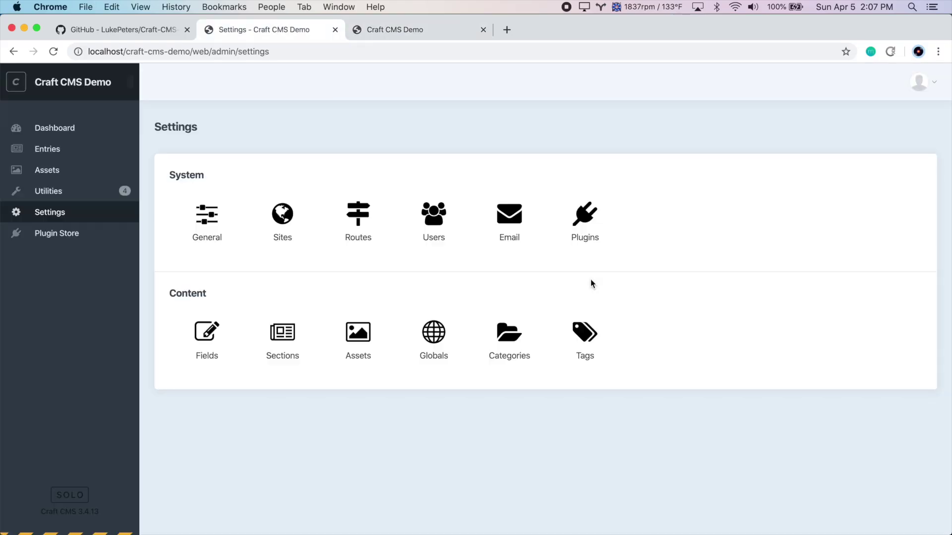
pyautogui.click(298, 337)
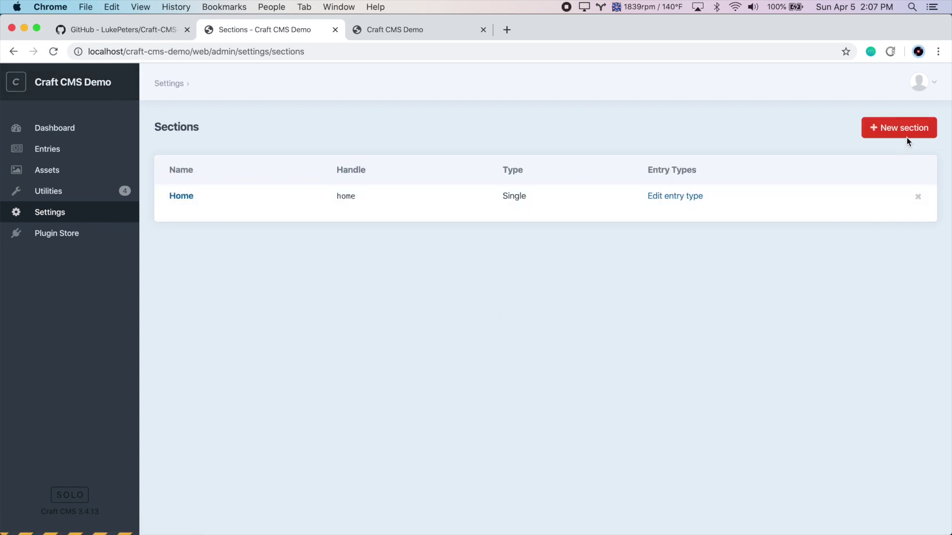
pyautogui.click(914, 130)
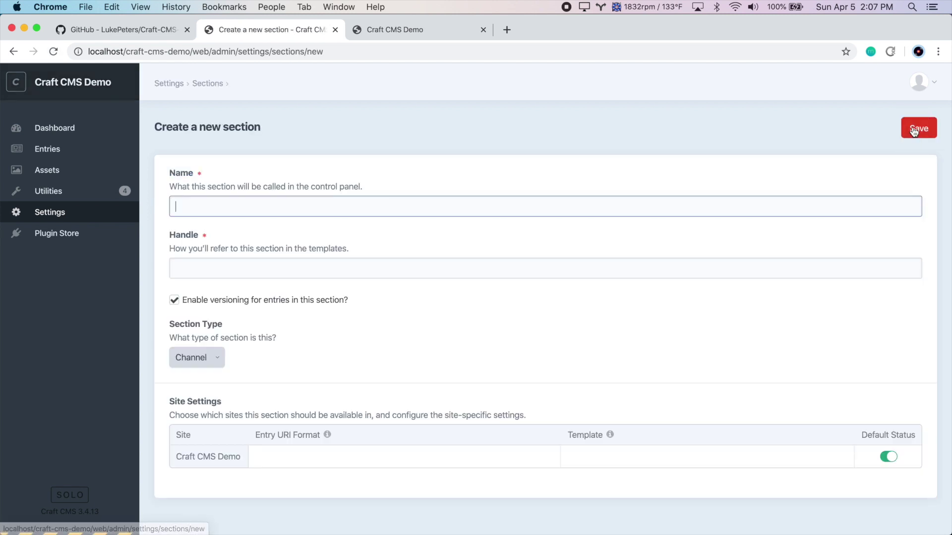
pyautogui.write('About Us')
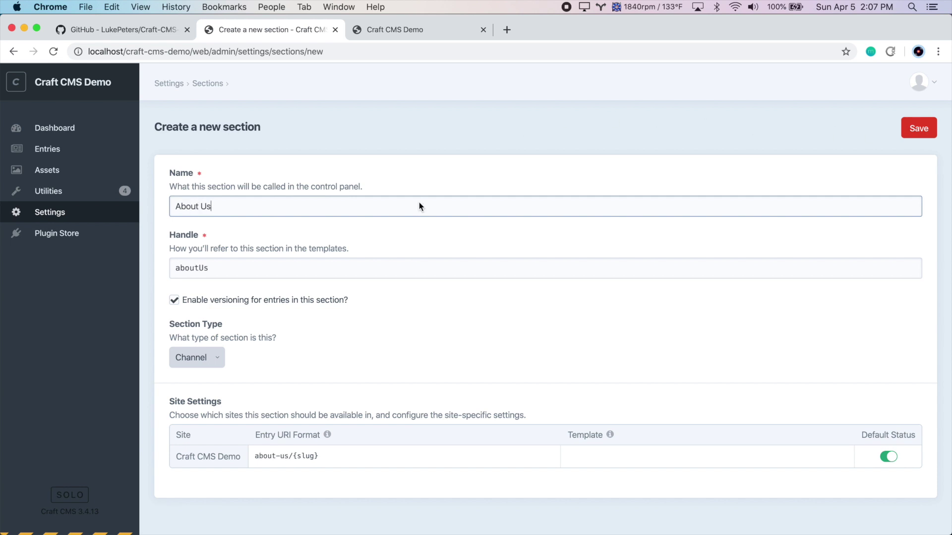
pyautogui.click(210, 357)
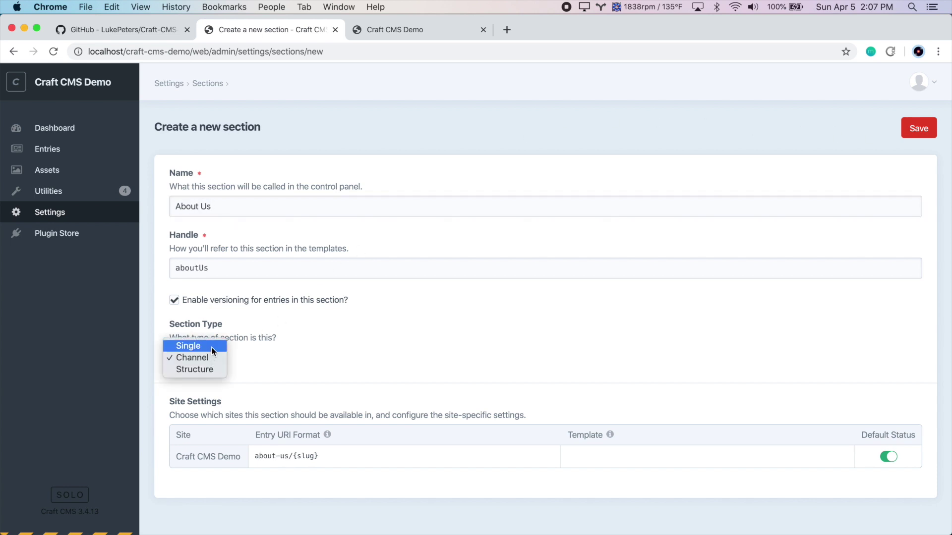
pyautogui.click(212, 347)
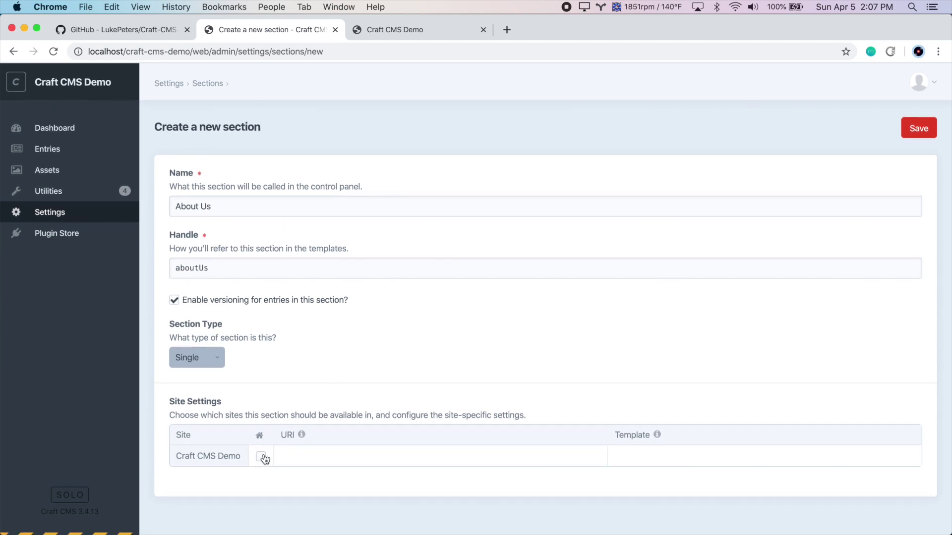
pyautogui.click(316, 452)
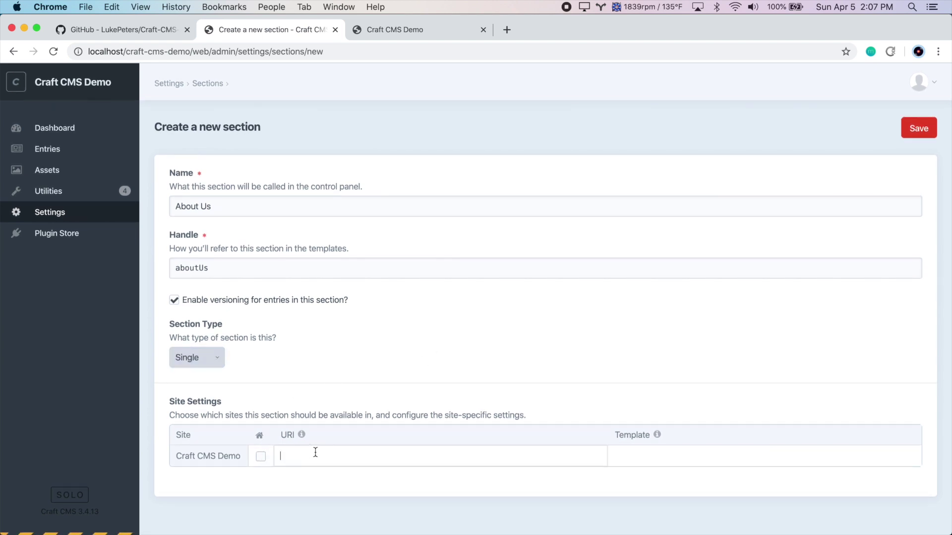
pyautogui.write('about-us')
pyautogui.click(686, 456)
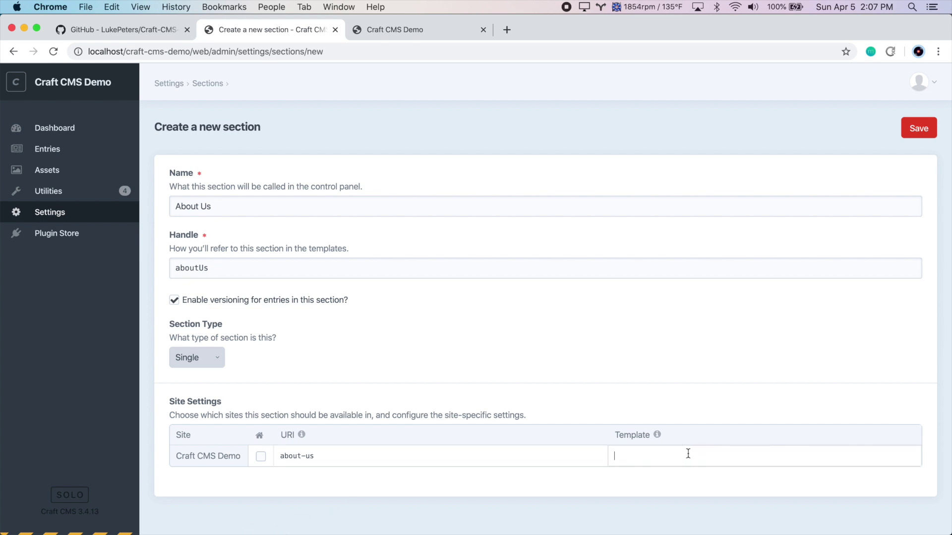
pyautogui.write('g')
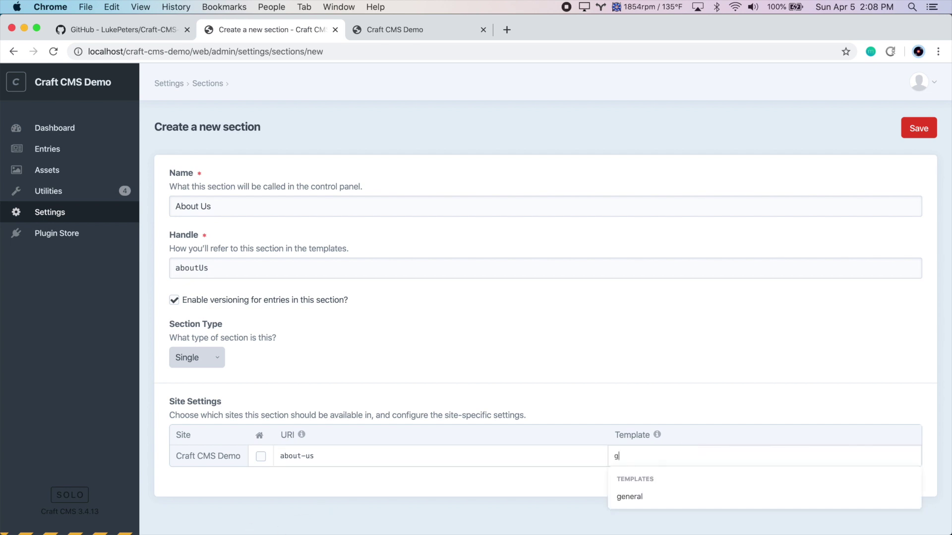
pyautogui.click(650, 498)
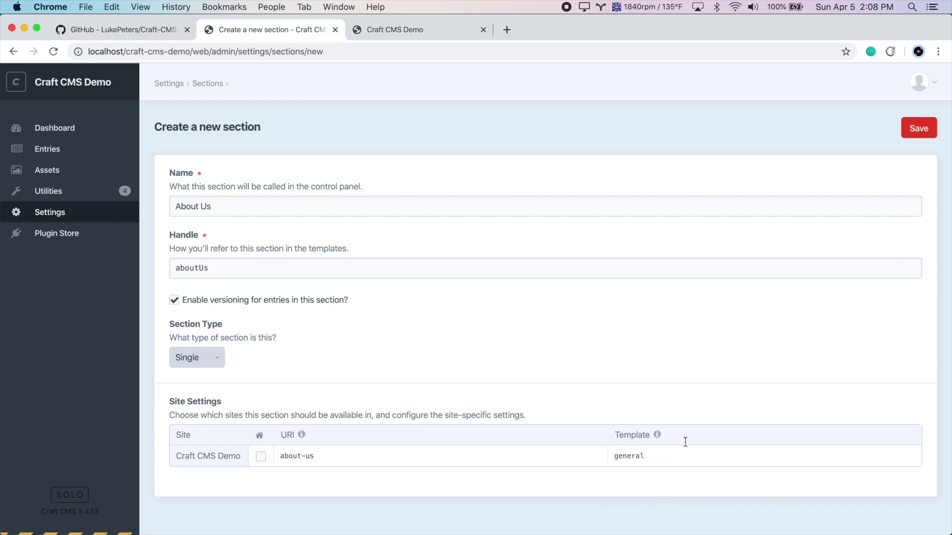
pyautogui.click(917, 128)
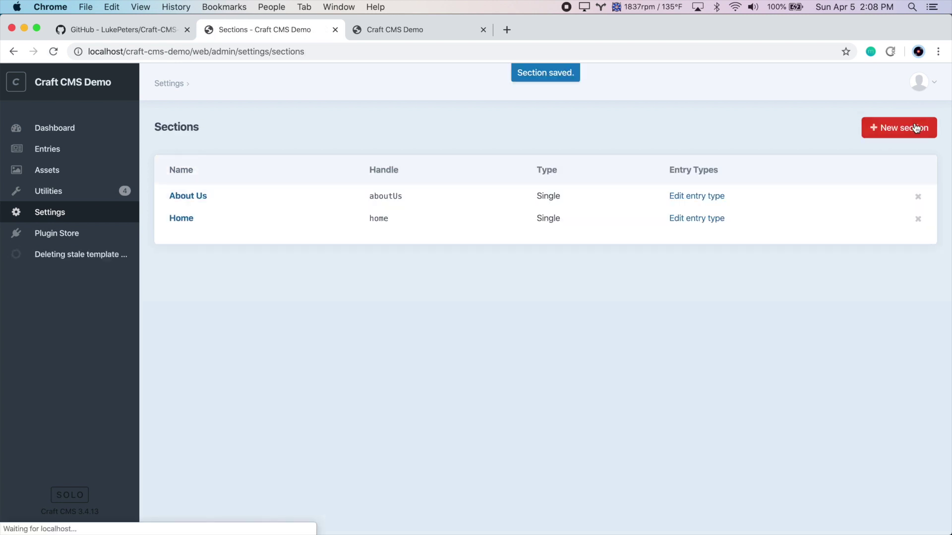
# Add a Single section named Contact with URI contact and template general, and save it.
pyautogui.click(916, 128)
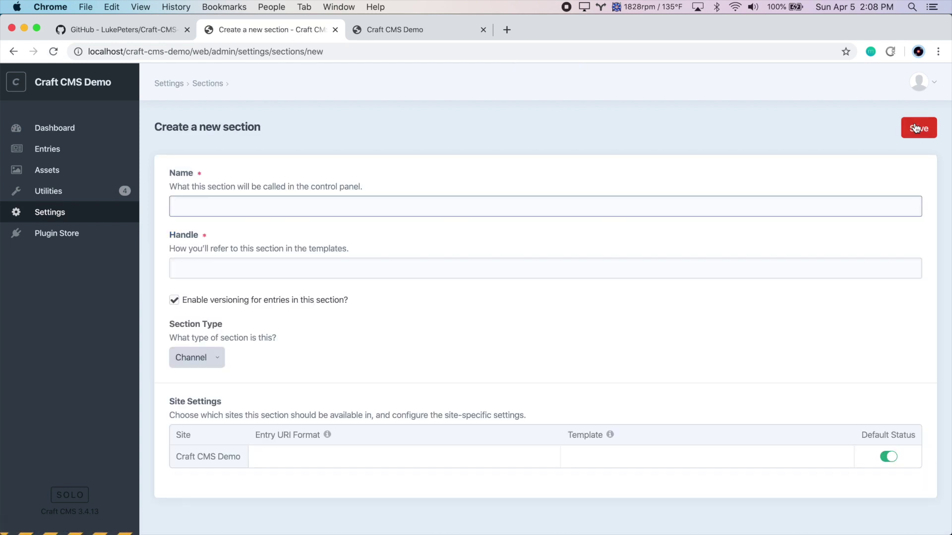
pyautogui.write('Contact')
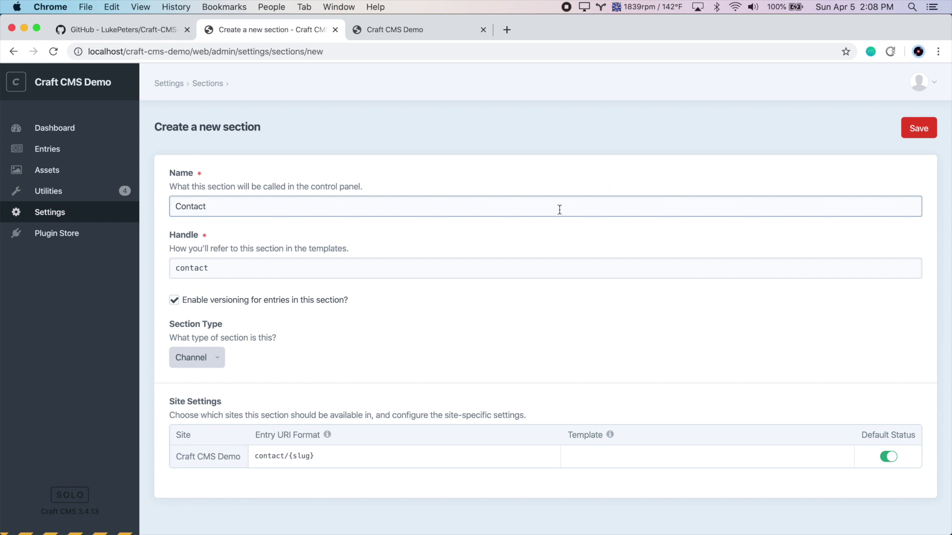
pyautogui.click(205, 357)
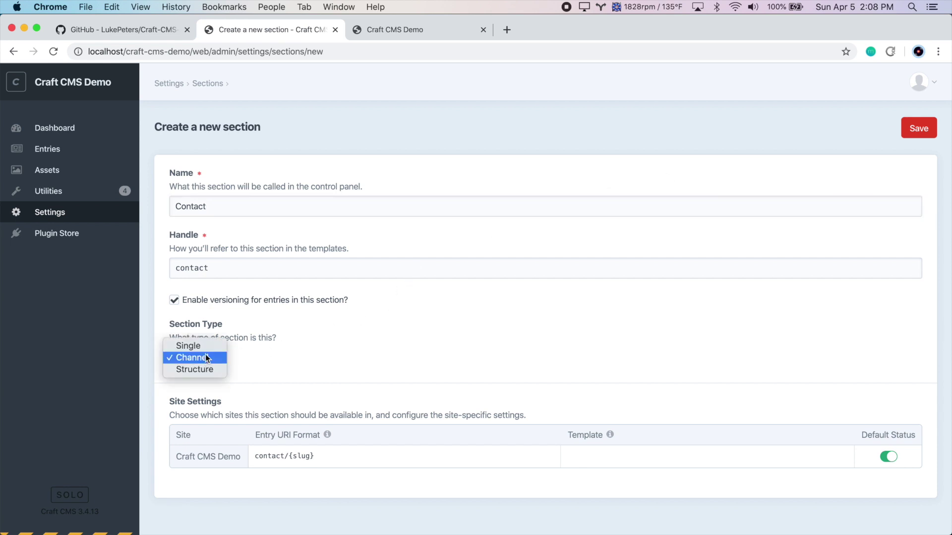
pyautogui.click(206, 346)
pyautogui.click(340, 463)
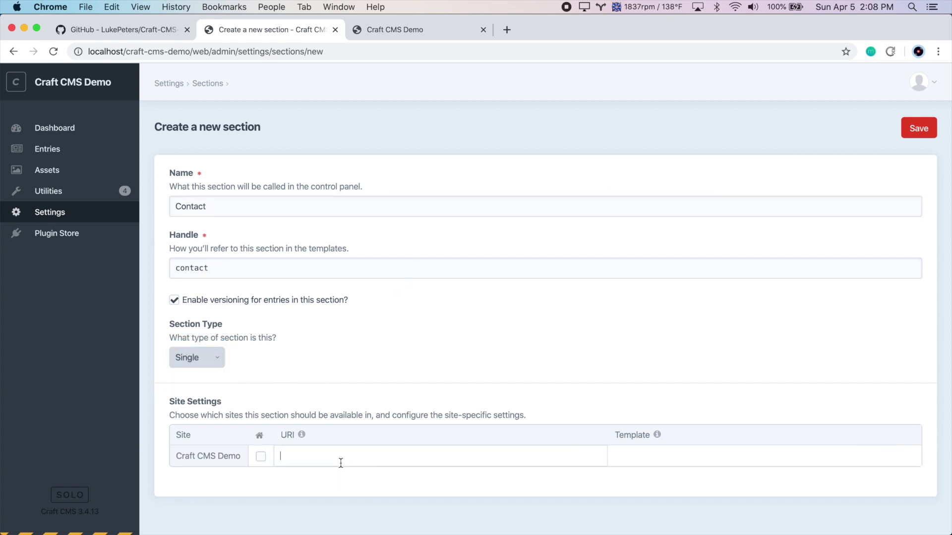
pyautogui.write('contact')
pyautogui.click(661, 457)
pyautogui.write('g')
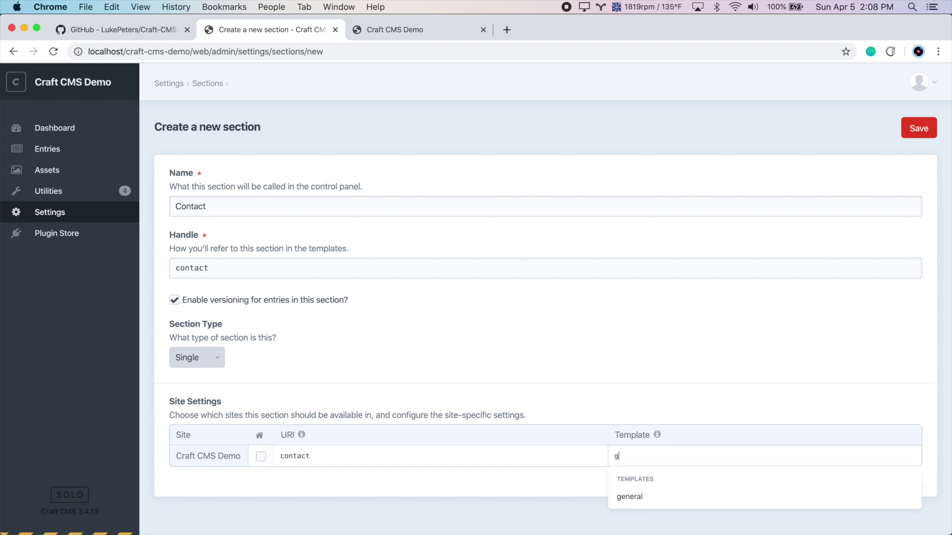
pyautogui.click(640, 497)
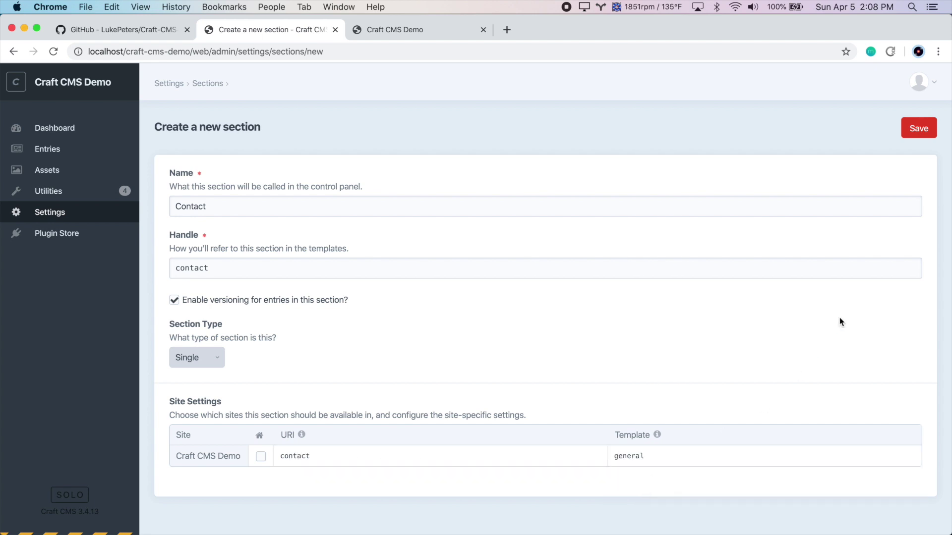
pyautogui.click(918, 131)
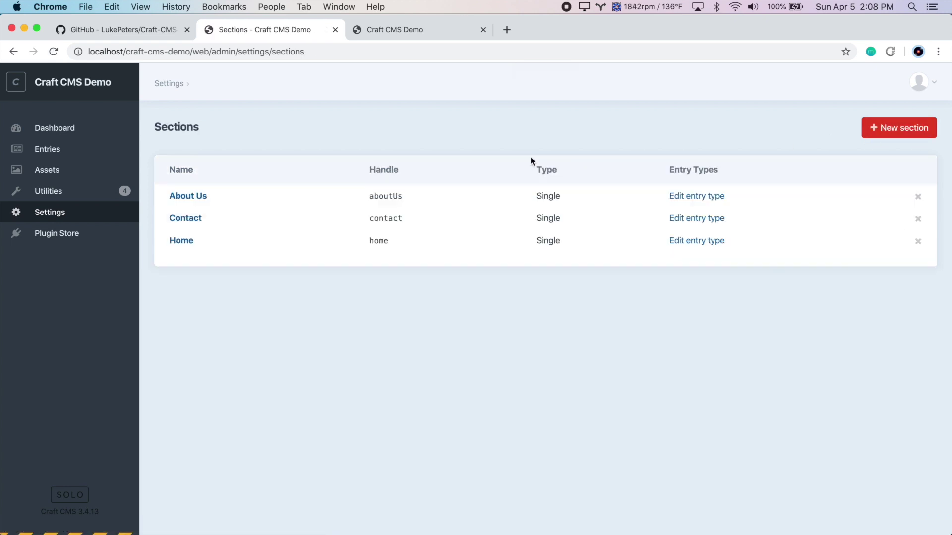
# Open the About Us entry from the Entries list, then go back to Settings.
pyautogui.click(96, 148)
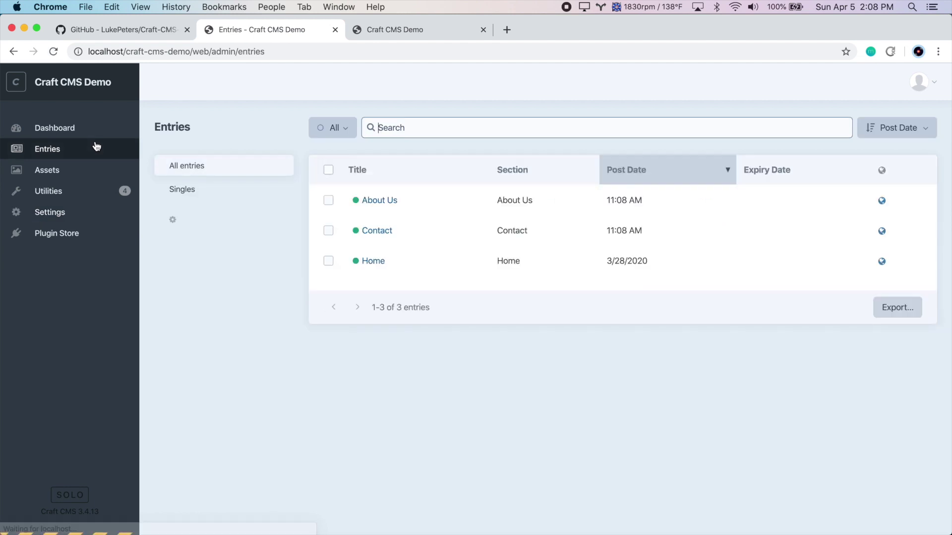
pyautogui.click(384, 199)
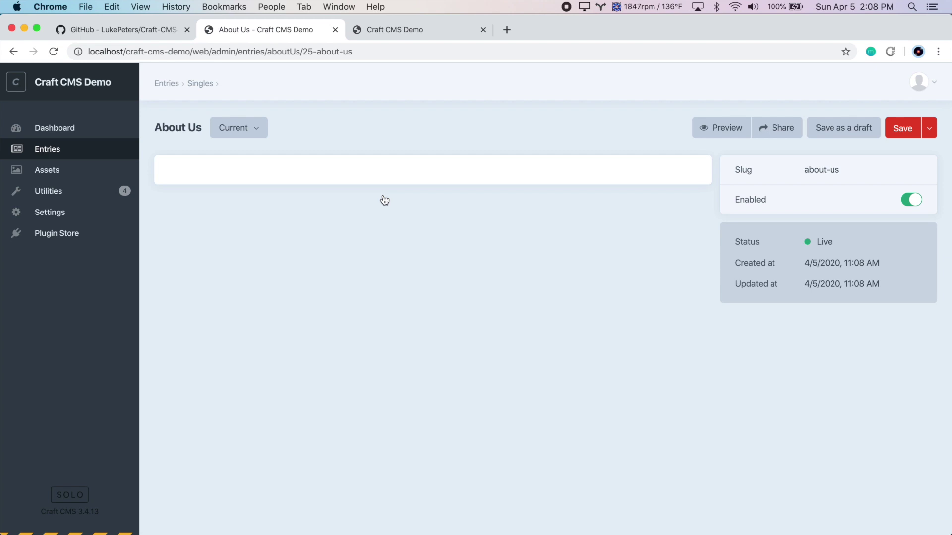
pyautogui.click(105, 214)
# Add a Content tab to the About Us field layout and drag the Rich Text field into it.
pyautogui.click(285, 341)
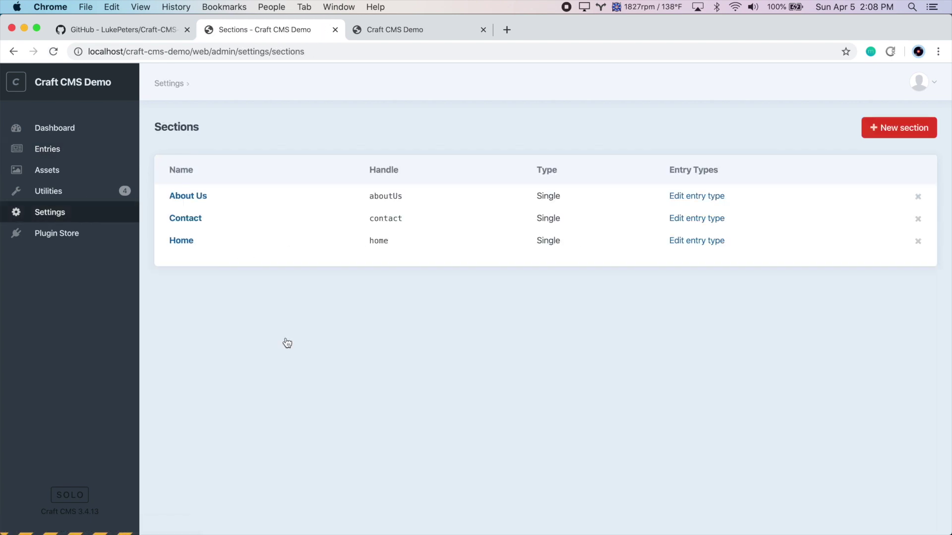
pyautogui.click(713, 199)
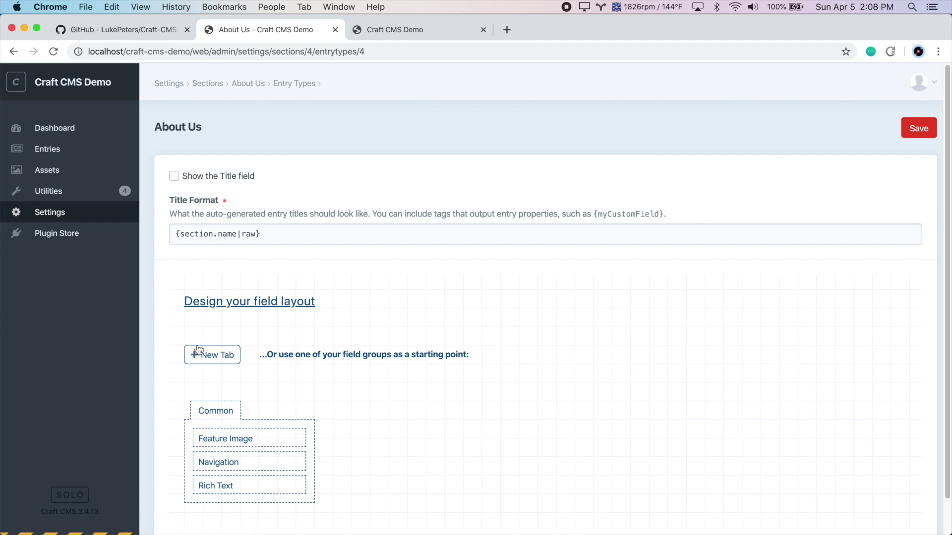
pyautogui.click(198, 350)
pyautogui.click(226, 336)
pyautogui.click(226, 354)
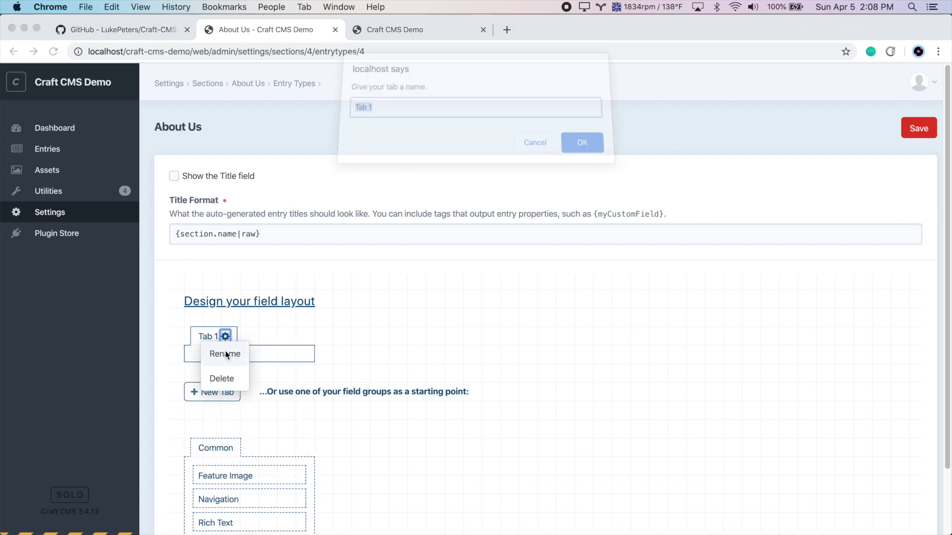
pyautogui.write('Content')
pyautogui.press('Return')
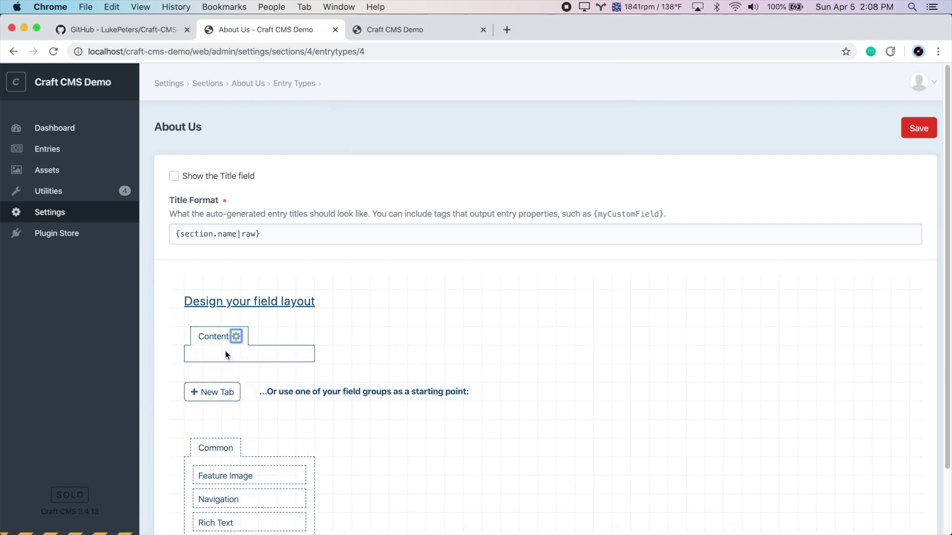
pyautogui.scroll(-3, 298, 415)
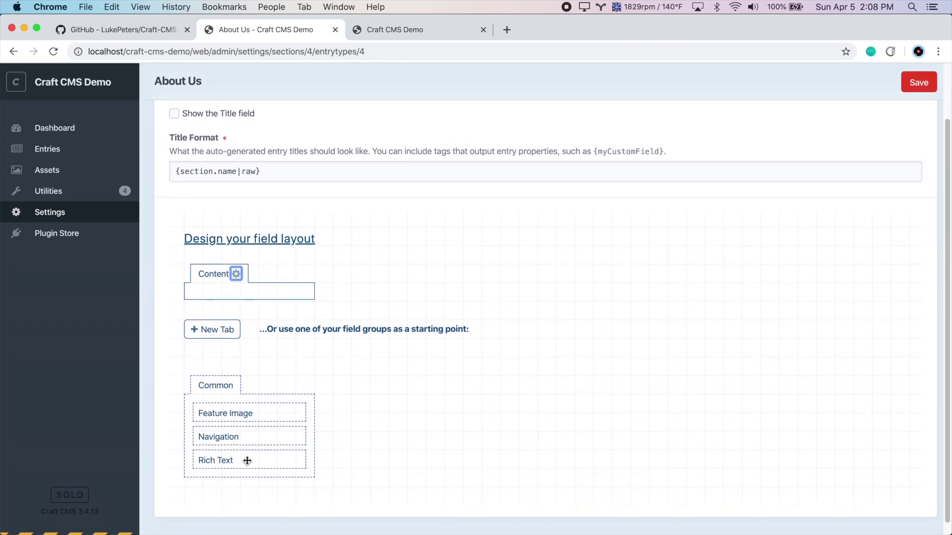
pyautogui.moveTo(247, 461); pyautogui.dragTo(252, 295)
pyautogui.scroll(2, 321, 250)
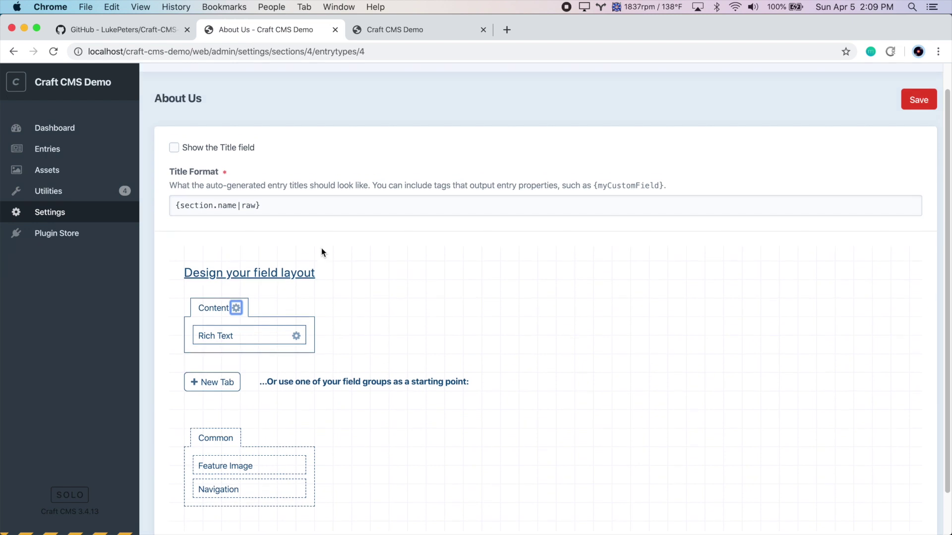
pyautogui.click(321, 251)
# Show the Title field labelled "Title" on About Us and save the entry type.
pyautogui.click(206, 154)
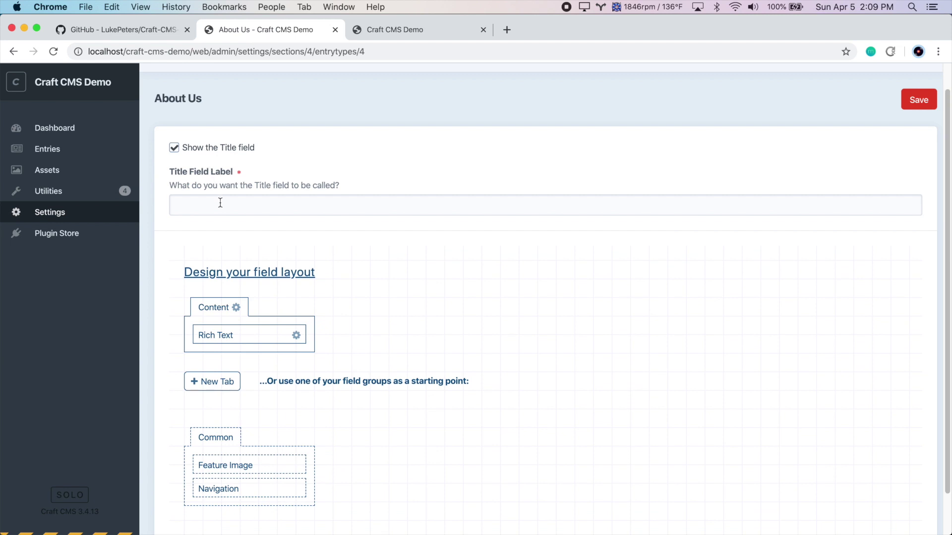
pyautogui.click(220, 203)
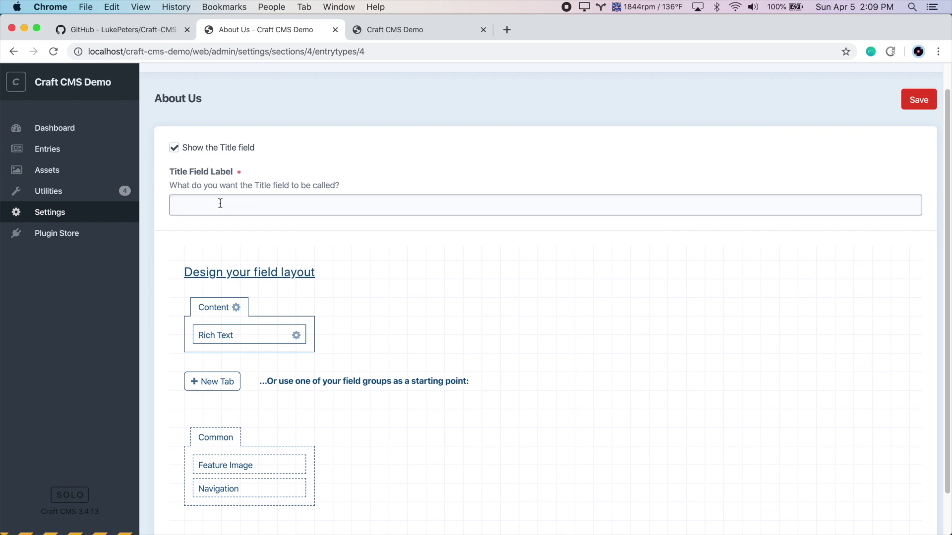
pyautogui.write('Title')
pyautogui.click(914, 100)
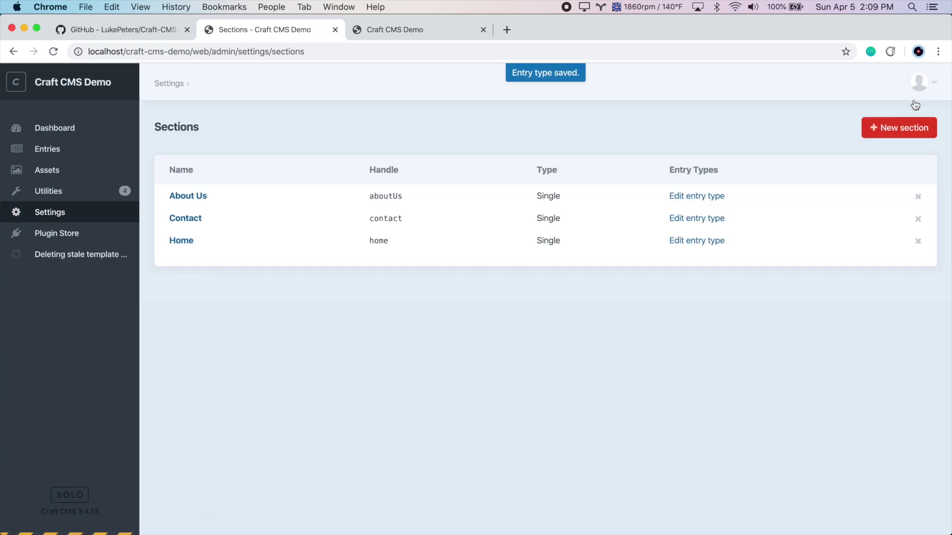
# Add a Content tab to the Contact field layout and drag Rich Text into it.
pyautogui.click(712, 219)
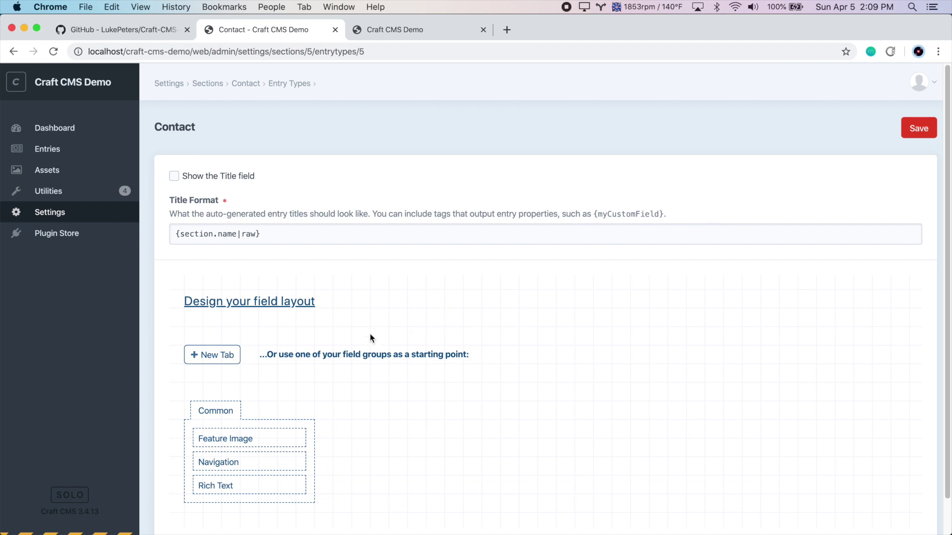
pyautogui.click(204, 358)
pyautogui.click(226, 336)
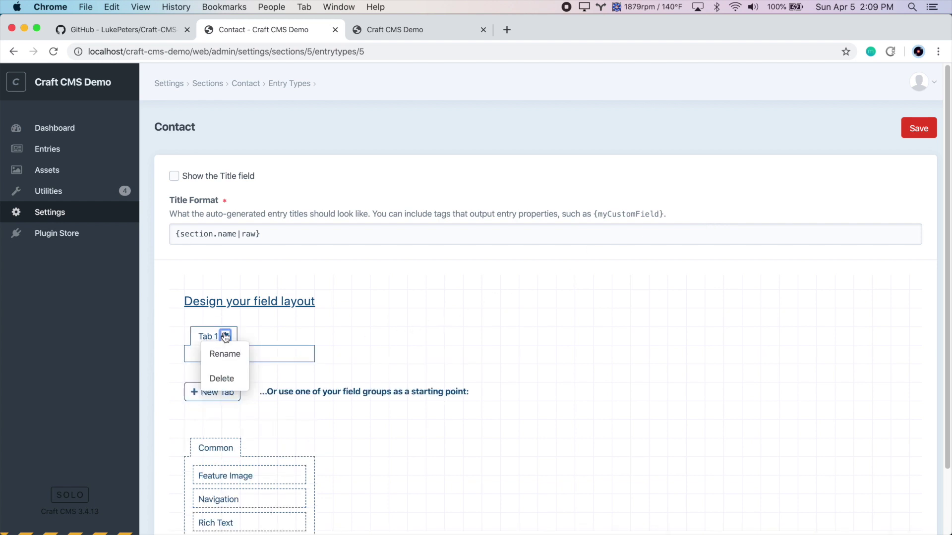
pyautogui.click(224, 350)
pyautogui.write('Content')
pyautogui.press('Return')
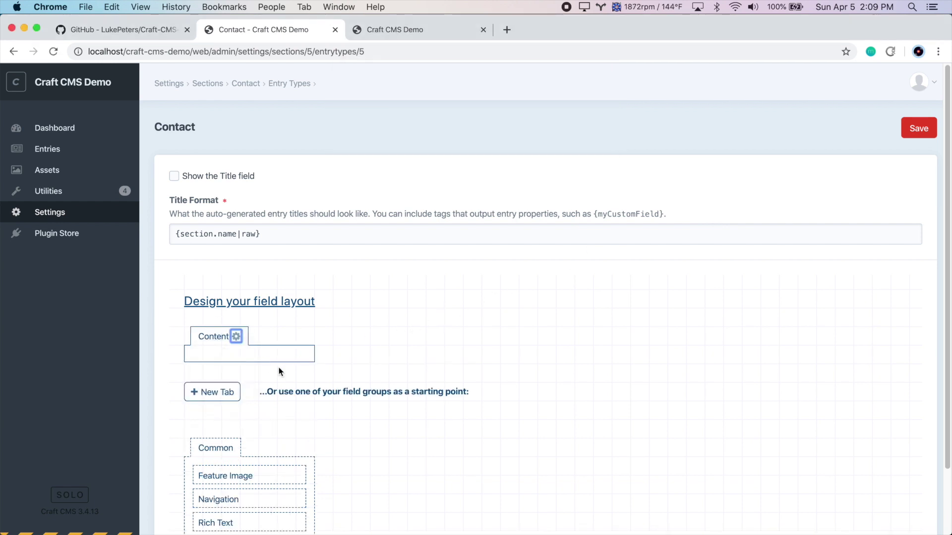
pyautogui.scroll(-1, 298, 432)
pyautogui.moveTo(255, 500); pyautogui.dragTo(259, 334)
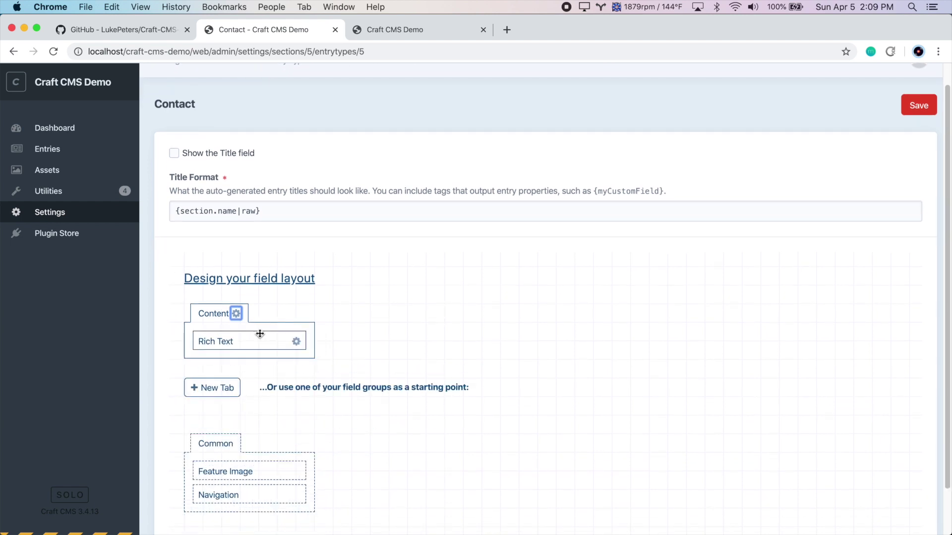
# Show the Title field labelled "Title" on Contact and save the entry type.
pyautogui.click(208, 156)
pyautogui.click(229, 206)
pyautogui.write('T')
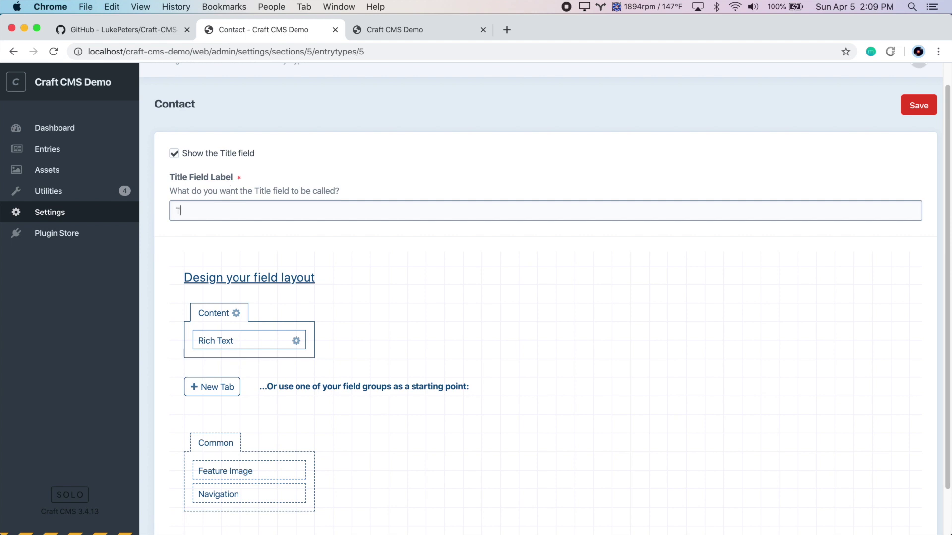
pyautogui.write('itle')
pyautogui.click(917, 110)
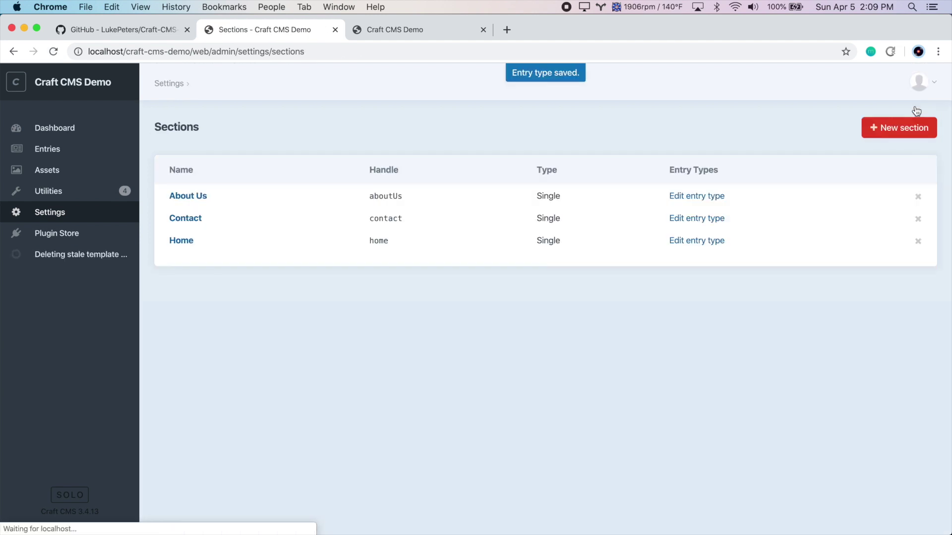
# Open the About Us entry and place the caret in its Rich Text field.
pyautogui.click(90, 151)
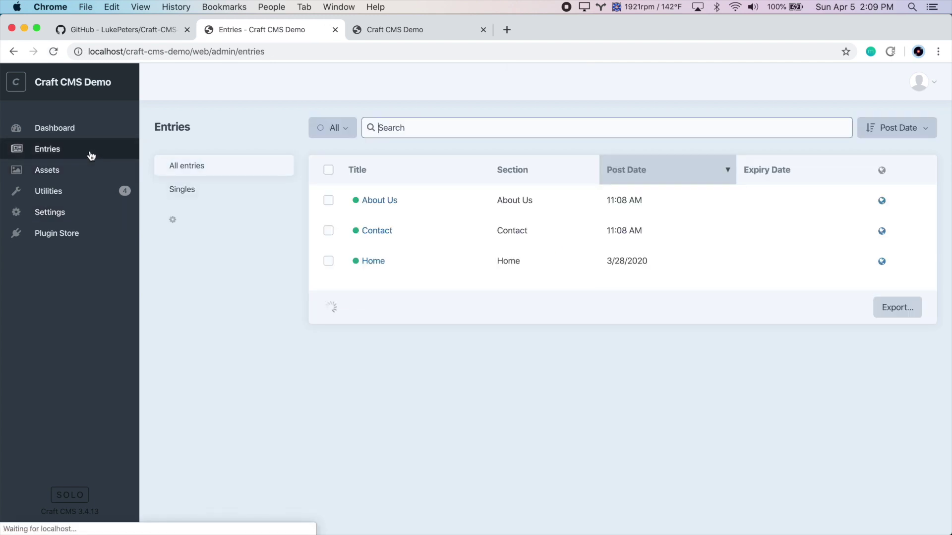
pyautogui.click(387, 200)
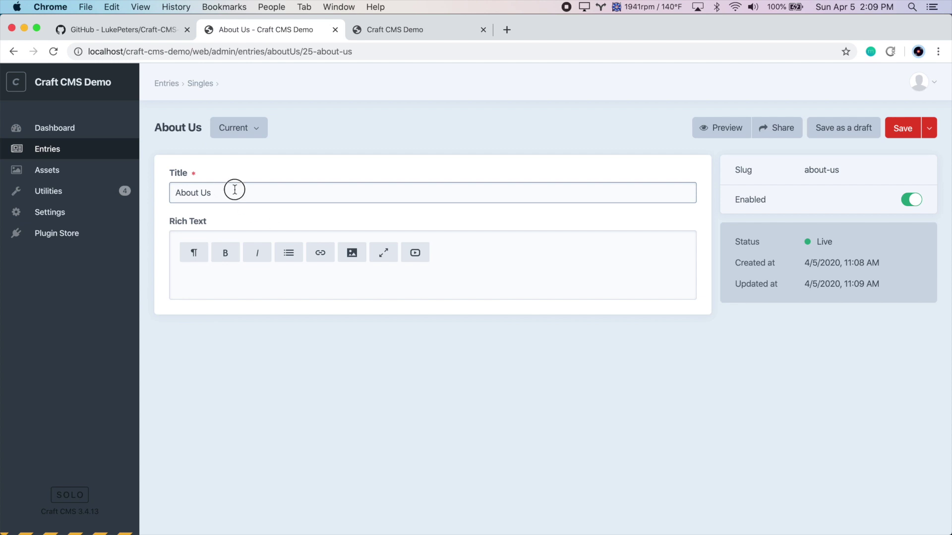
pyautogui.moveTo(233, 192); pyautogui.dragTo(165, 193)
pyautogui.click(317, 168)
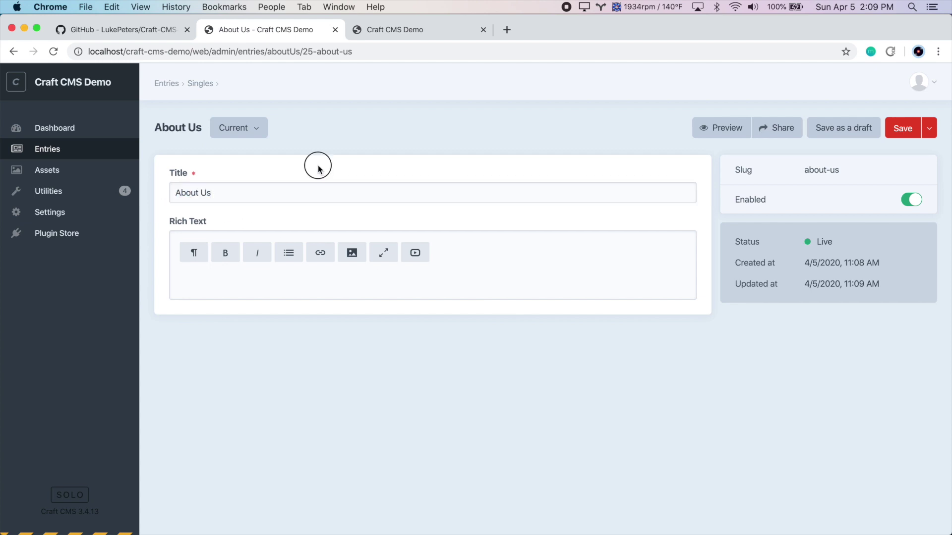
pyautogui.click(290, 296)
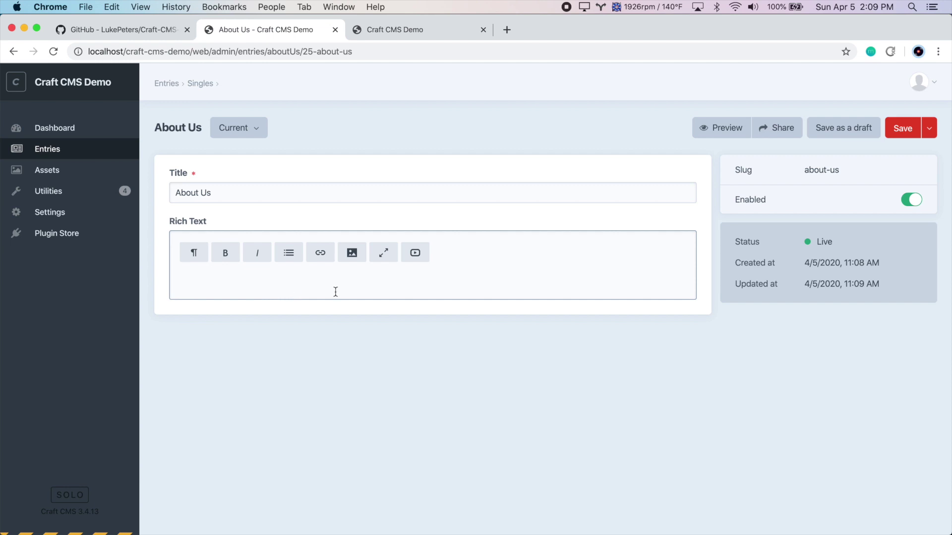
# Paste the lorem ipsum text copied from VS Code as two paragraphs and save the entry.
pyautogui.press('super+Tab')
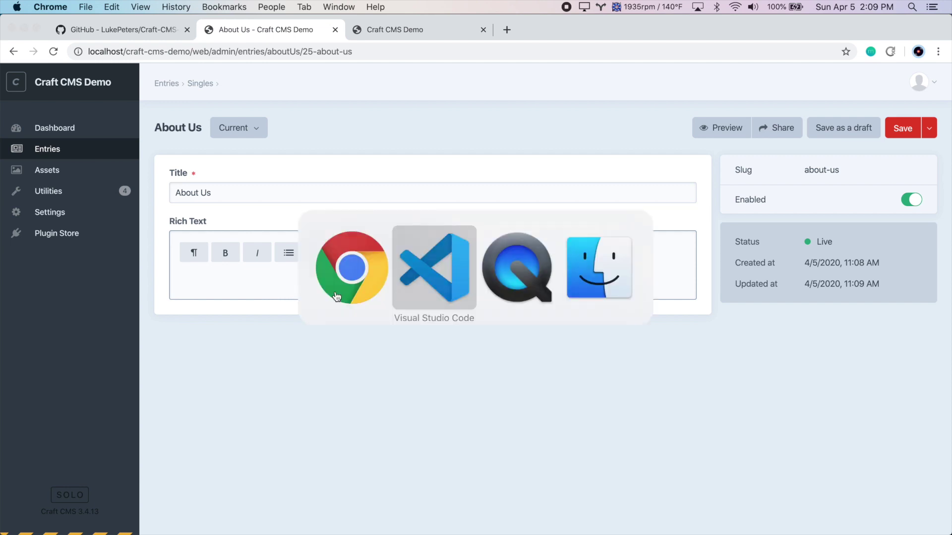
pyautogui.press('super+c')
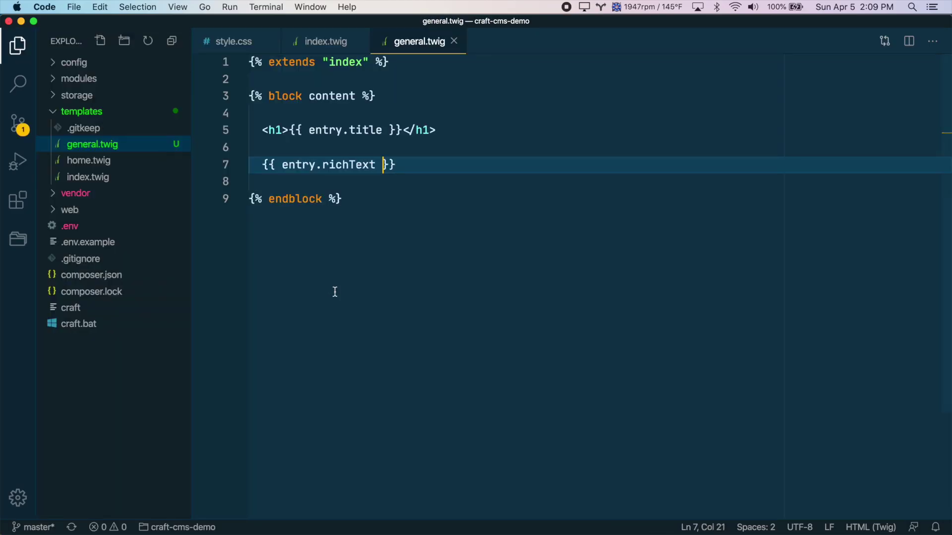
pyautogui.press('super+Tab')
pyautogui.press('super+v')
pyautogui.press('Return')
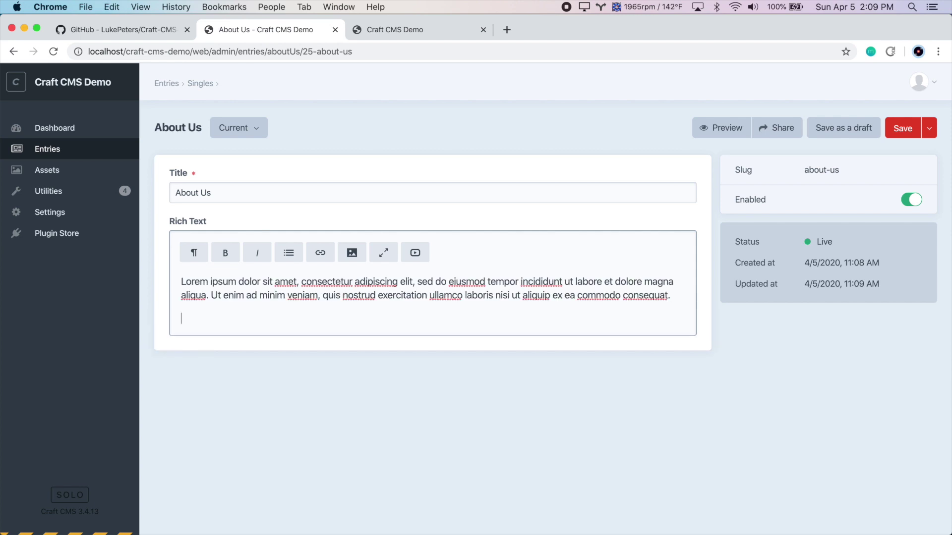
pyautogui.press('super+v')
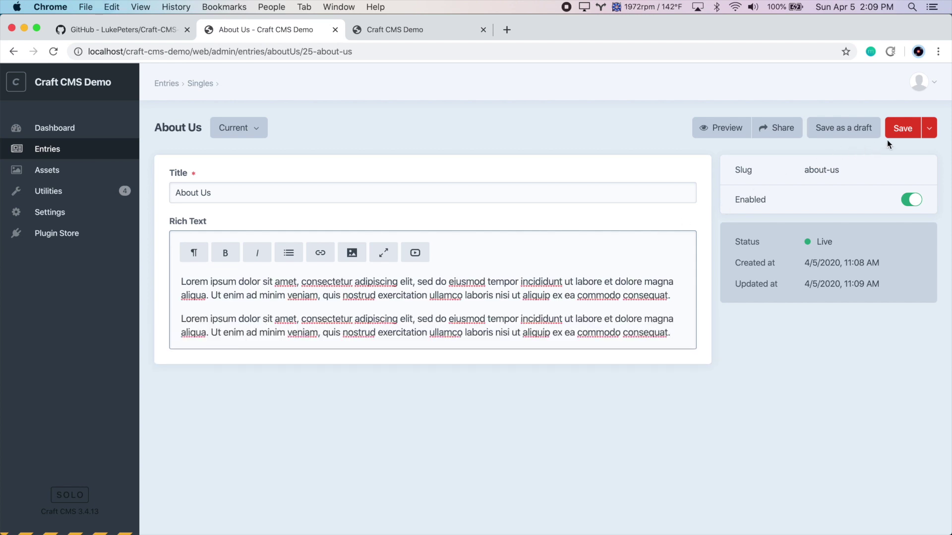
pyautogui.click(899, 126)
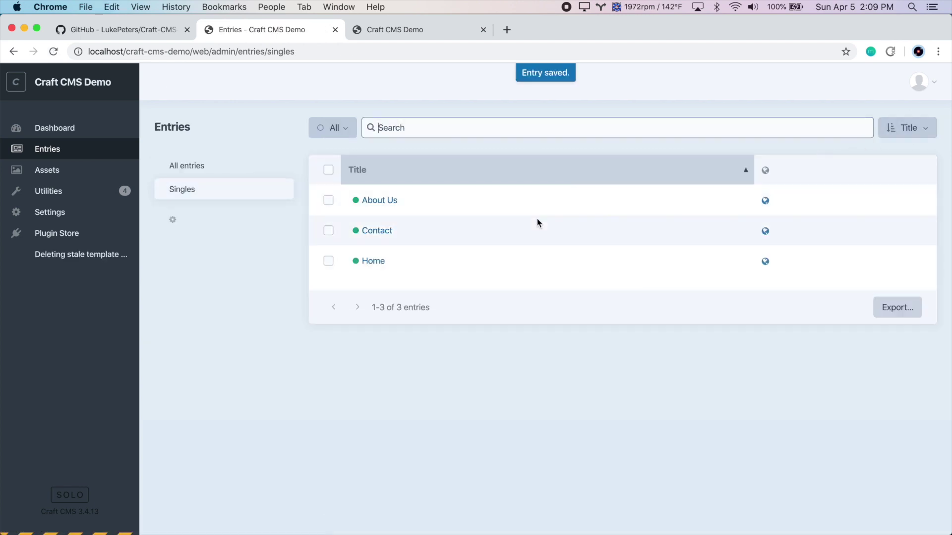
# Paste two lorem ipsum paragraphs into Contact's Rich Text, trimming text after 'adipiscing elit.', and save.
pyautogui.click(386, 232)
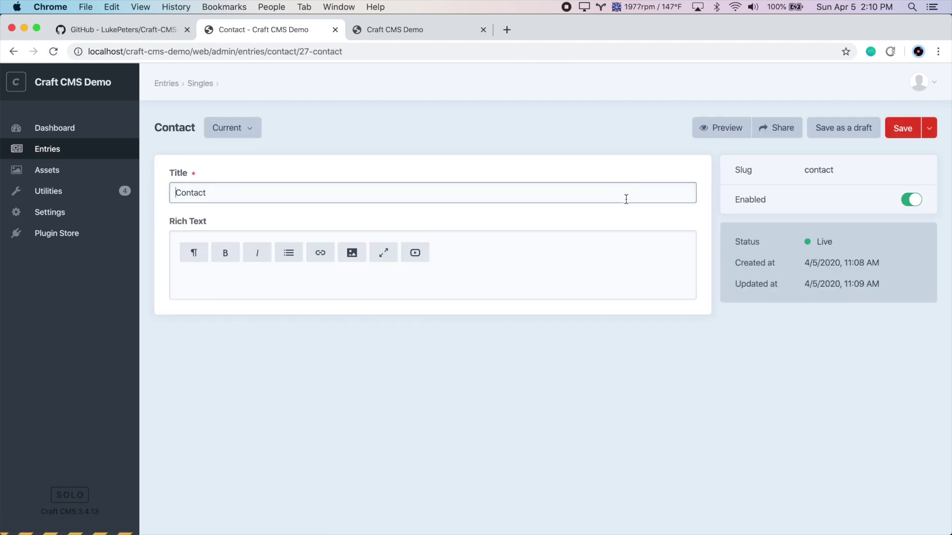
pyautogui.click(589, 273)
pyautogui.press('super+v')
pyautogui.press('Return')
pyautogui.press('super+v')
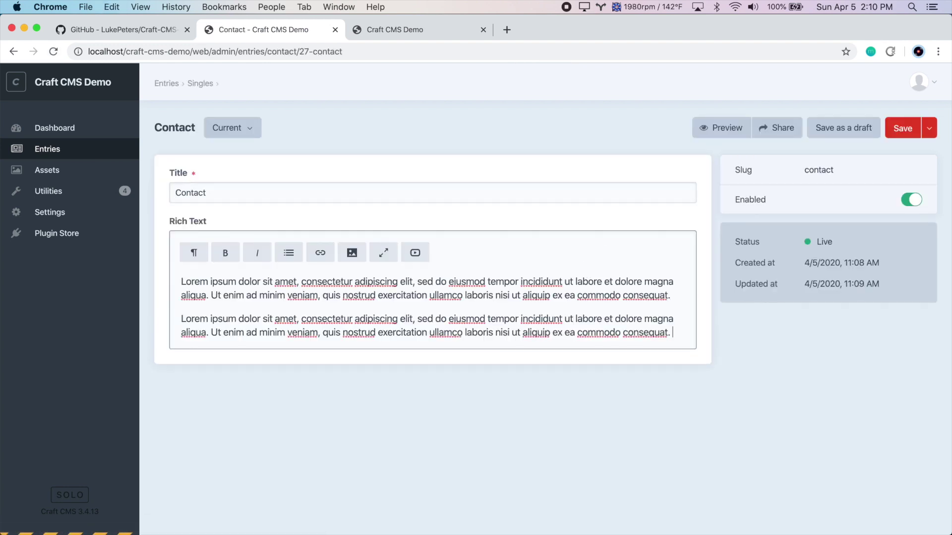
pyautogui.press('super+v')
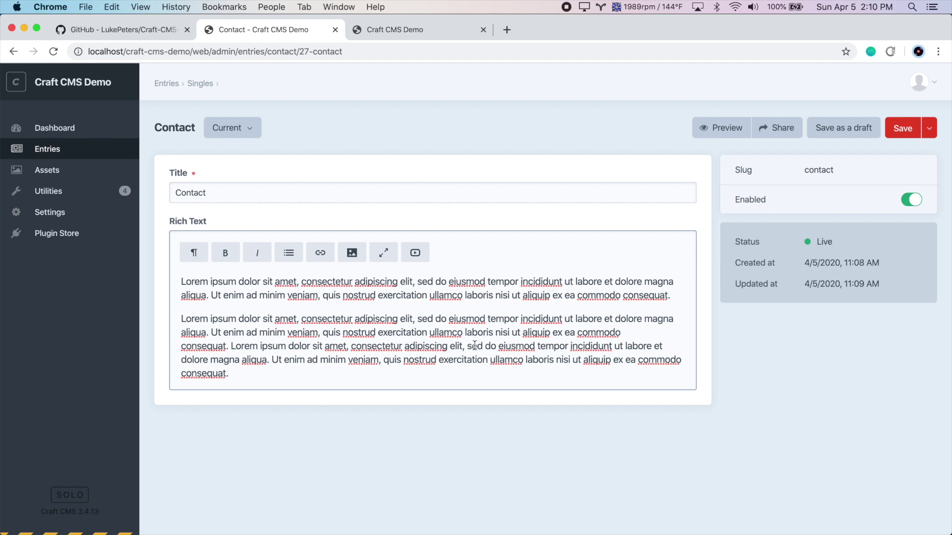
pyautogui.moveTo(463, 347); pyautogui.dragTo(225, 375)
pyautogui.press('BackSpace')
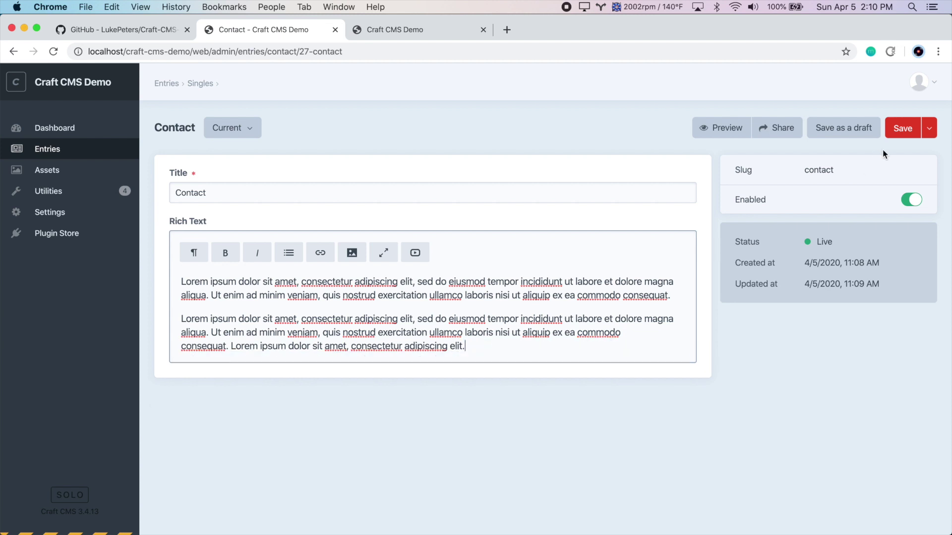
pyautogui.click(902, 130)
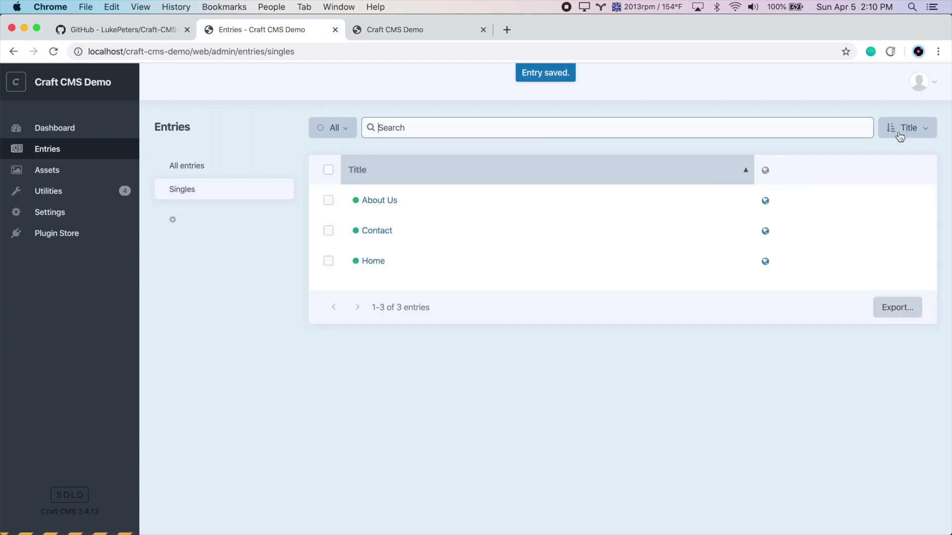
# View the live About Us page, then the live Contact page, from the Singles list.
pyautogui.click(766, 201)
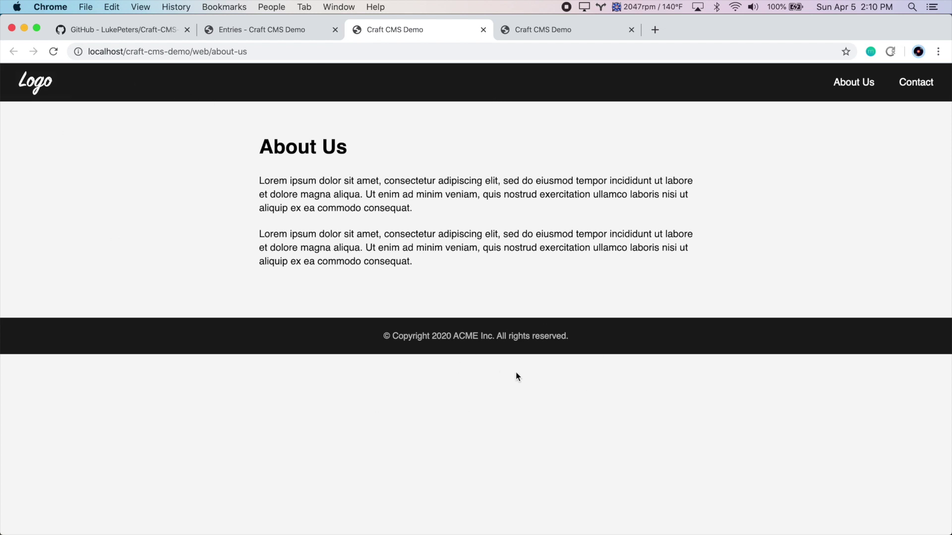
pyautogui.hotkey('ctrl', 'shift', 'Tab')
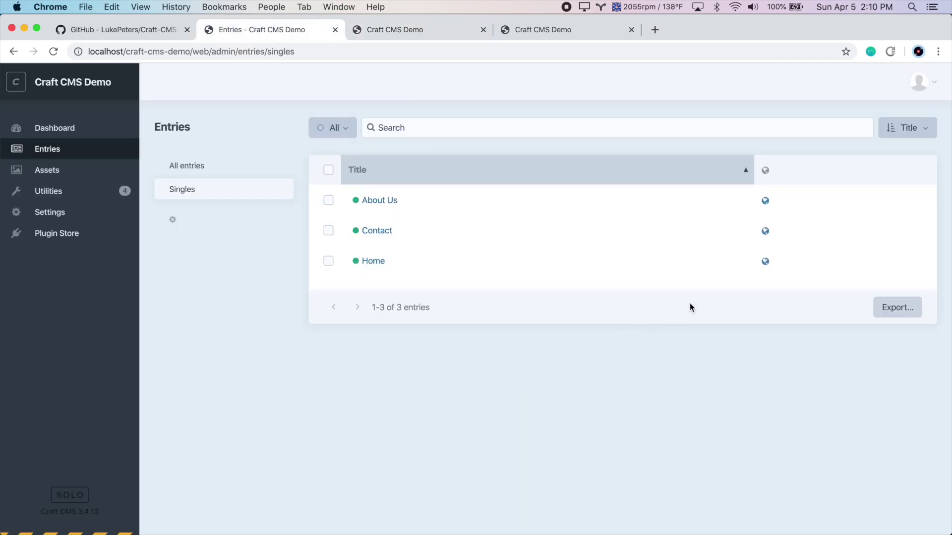
pyautogui.click(767, 233)
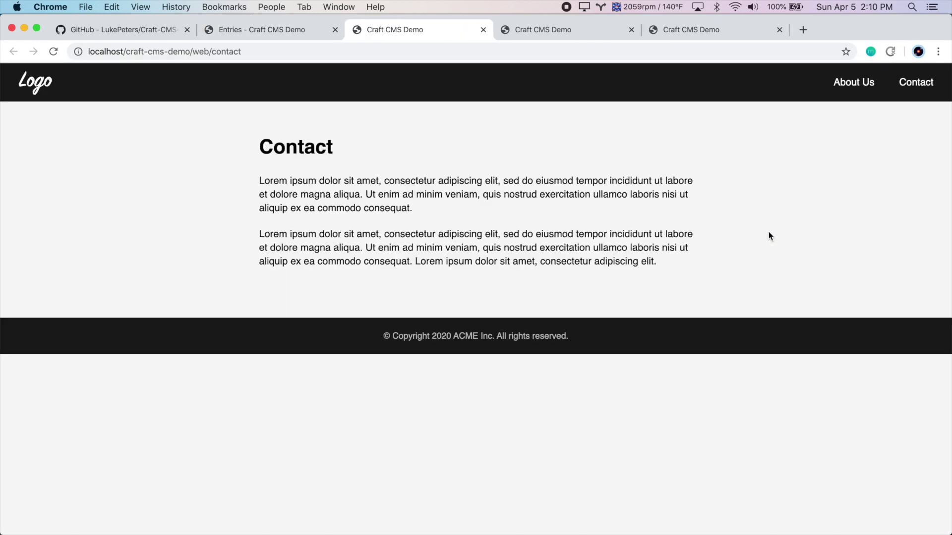